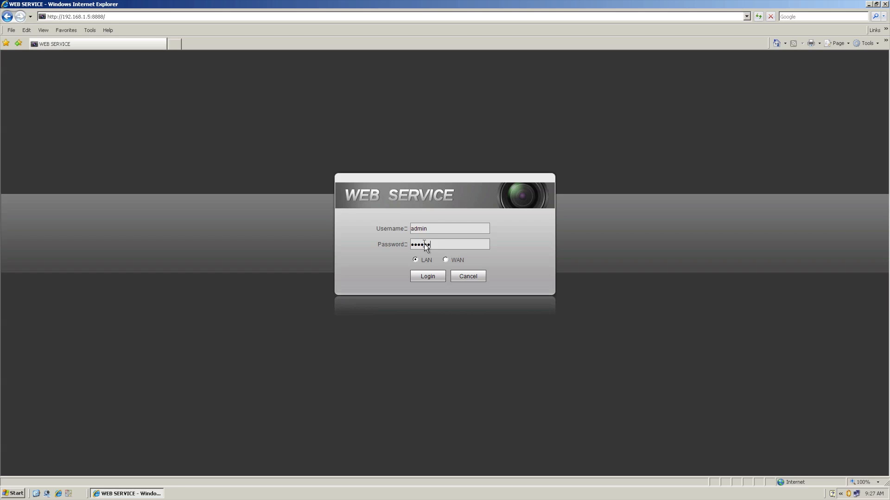
# Step: Log in to the DVR web service over LAN and look over the camera list
pyautogui.press('Return')
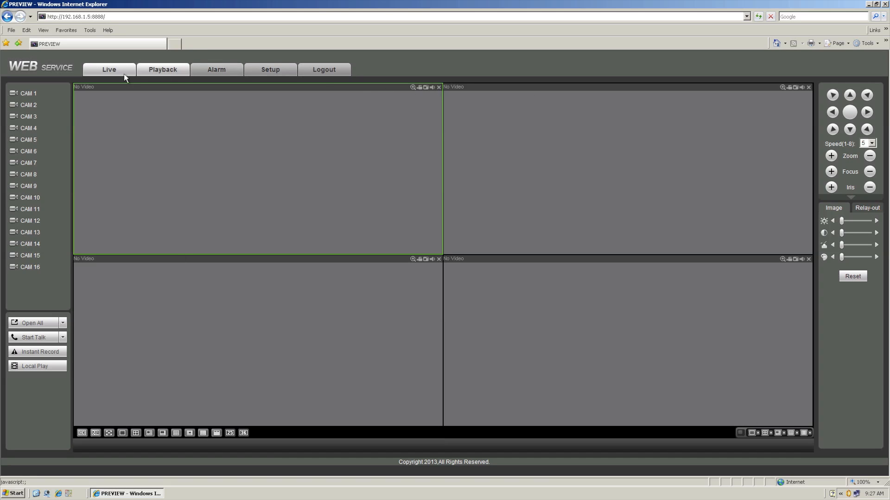
pyautogui.click(29, 93)
pyautogui.click(28, 140)
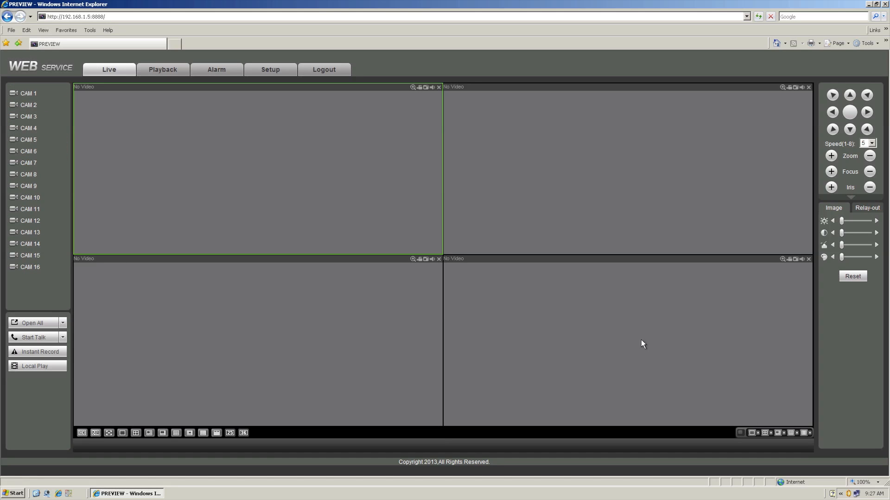
# Step: Look over the Relay-out and Image panels and the CAM 1 stream options
pyautogui.click(864, 209)
pyautogui.click(840, 210)
pyautogui.click(39, 94)
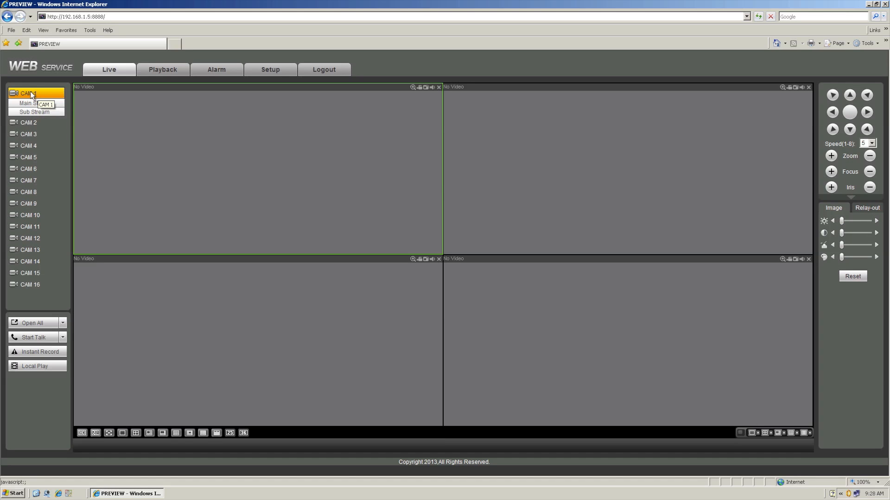
pyautogui.moveTo(29, 268)
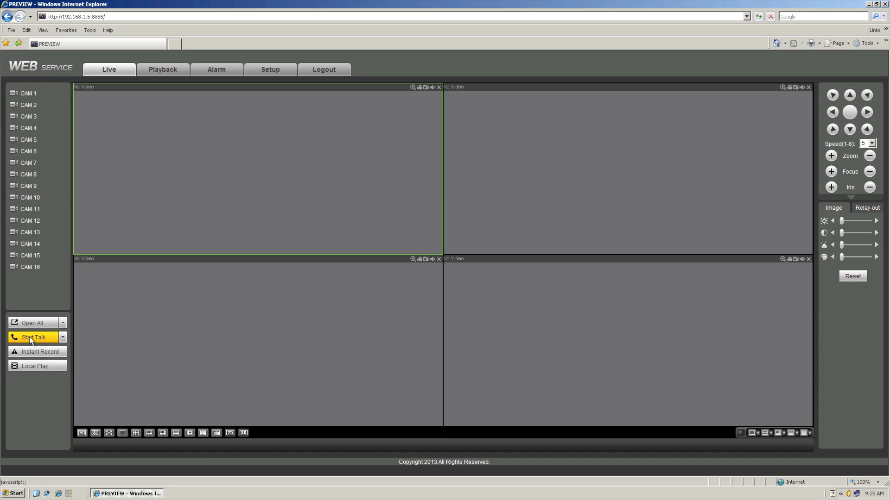
pyautogui.click(30, 368)
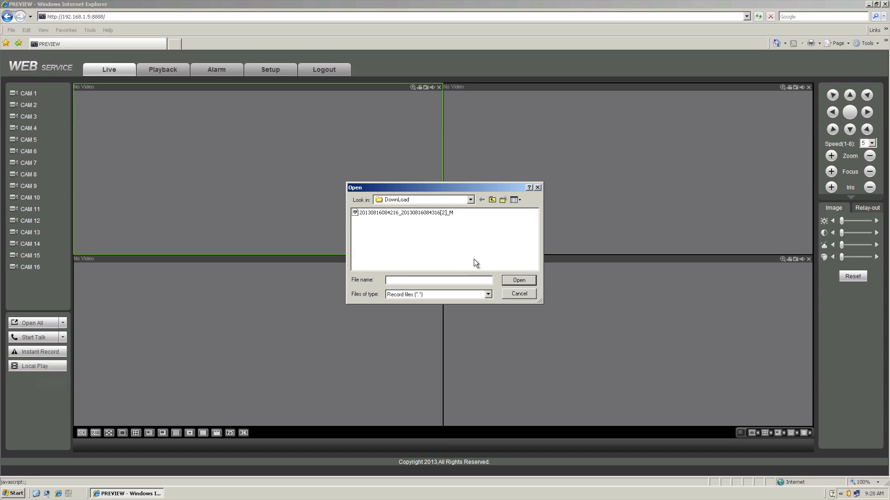
pyautogui.moveTo(405, 188); pyautogui.dragTo(398, 184)
pyautogui.doubleClick(377, 211)
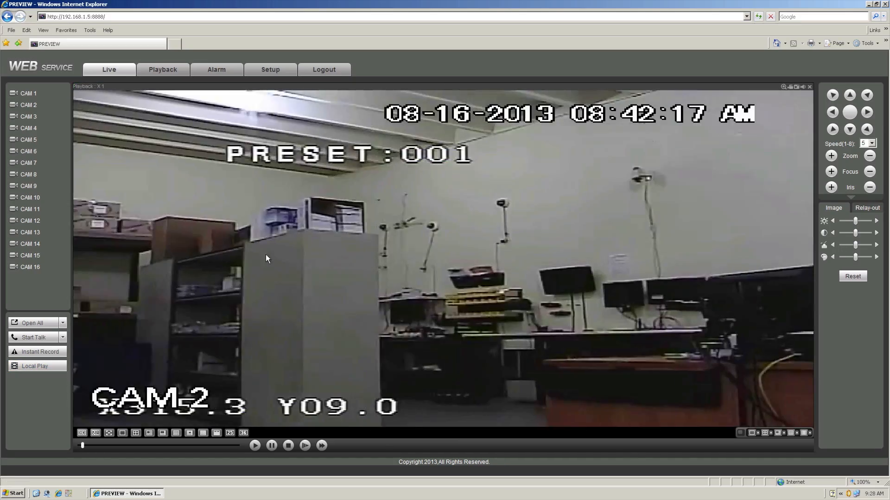
# Step: Digitally zoom into a region of the playback video and restore the full view
pyautogui.doubleClick(278, 229)
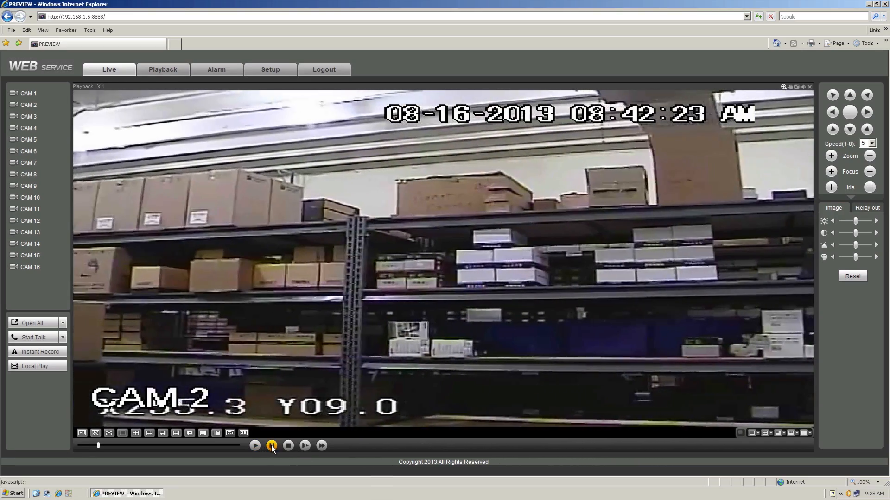
pyautogui.moveTo(192, 147); pyautogui.dragTo(601, 418)
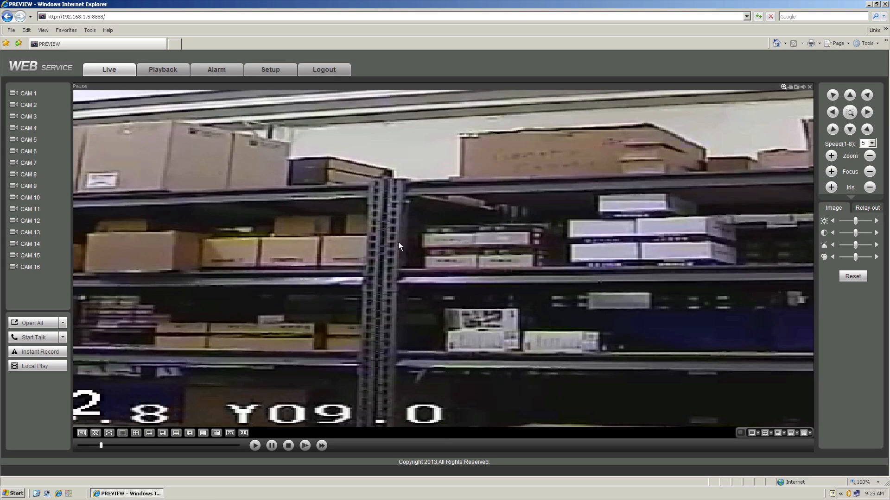
pyautogui.rightClick(386, 218)
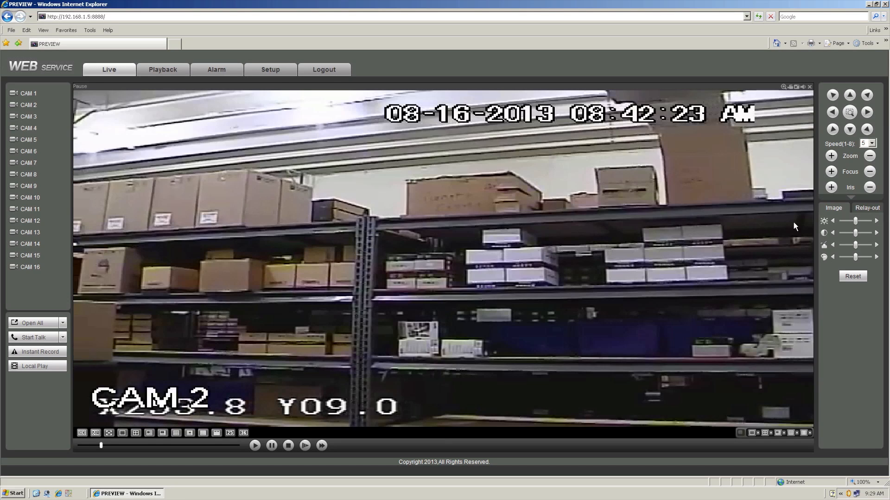
# Step: Take a snapshot of the playback frame, view it maximized, and close the picture viewer
pyautogui.click(796, 87)
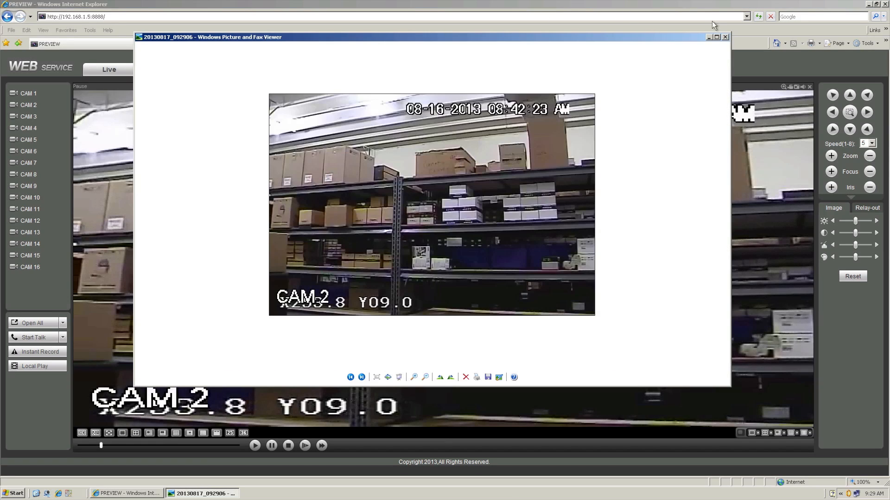
pyautogui.click(717, 37)
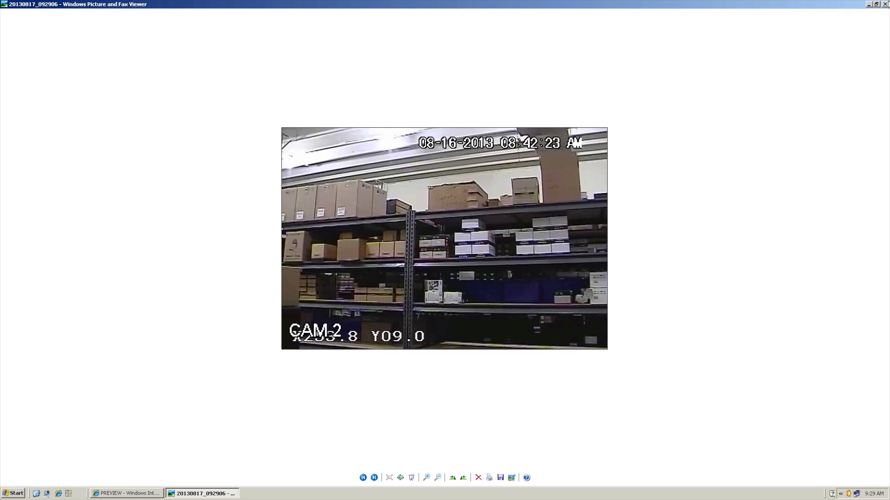
pyautogui.click(884, 4)
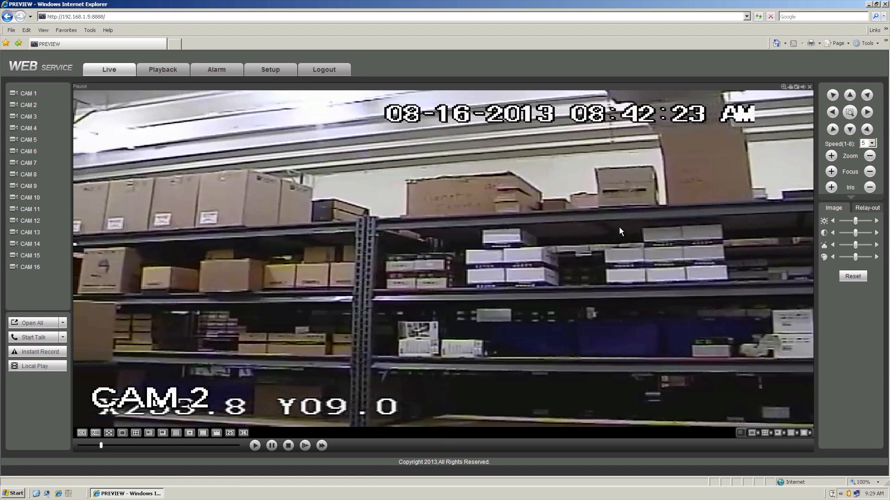
# Step: Close the playback video and preview channels 1-16 in the first live window
pyautogui.click(810, 87)
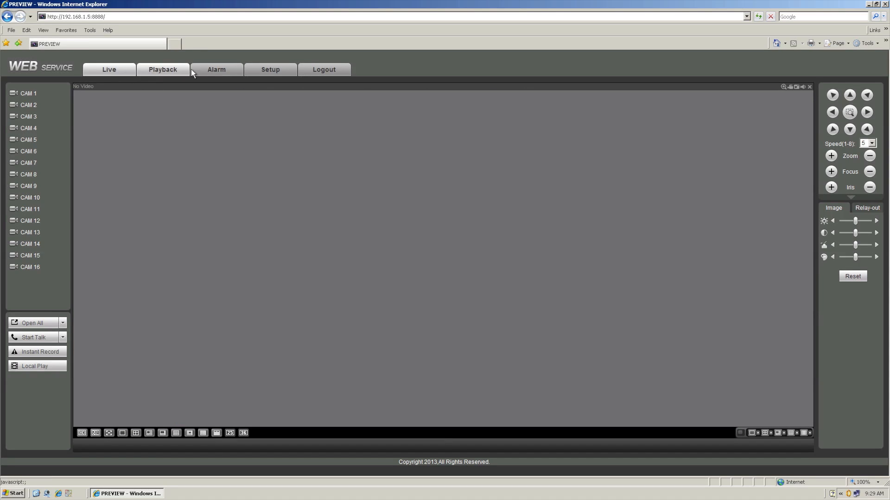
pyautogui.click(106, 70)
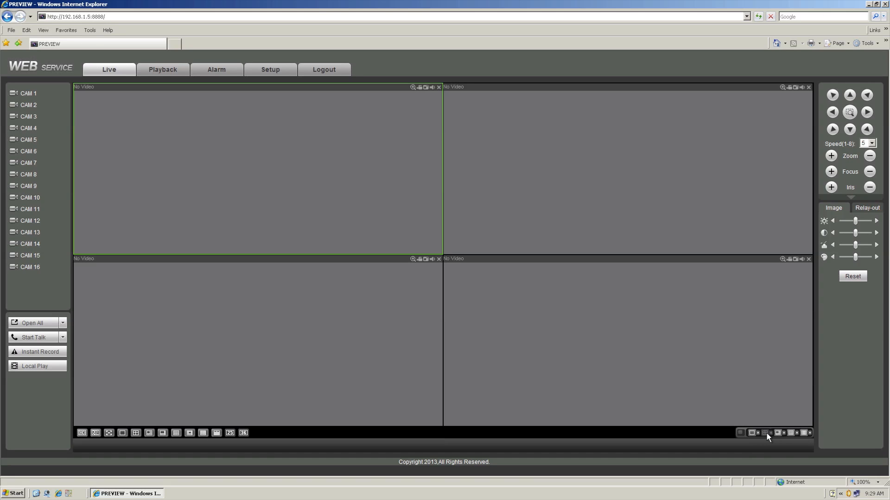
pyautogui.click(805, 432)
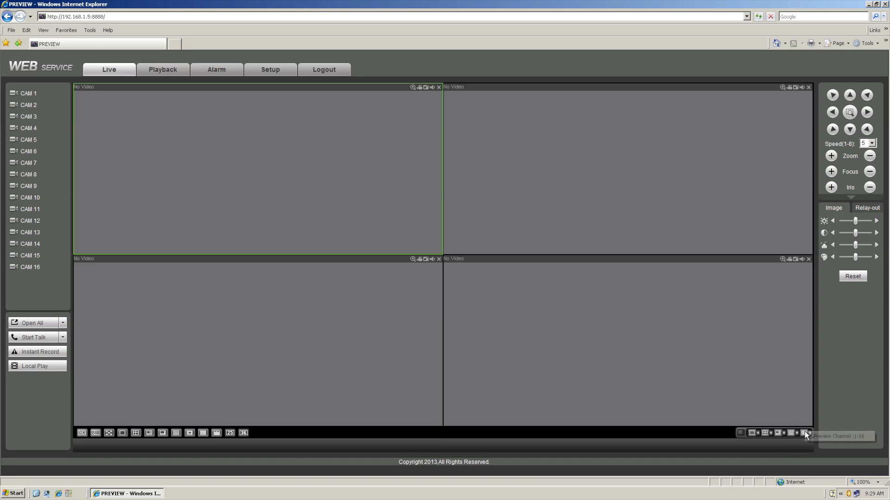
pyautogui.click(835, 436)
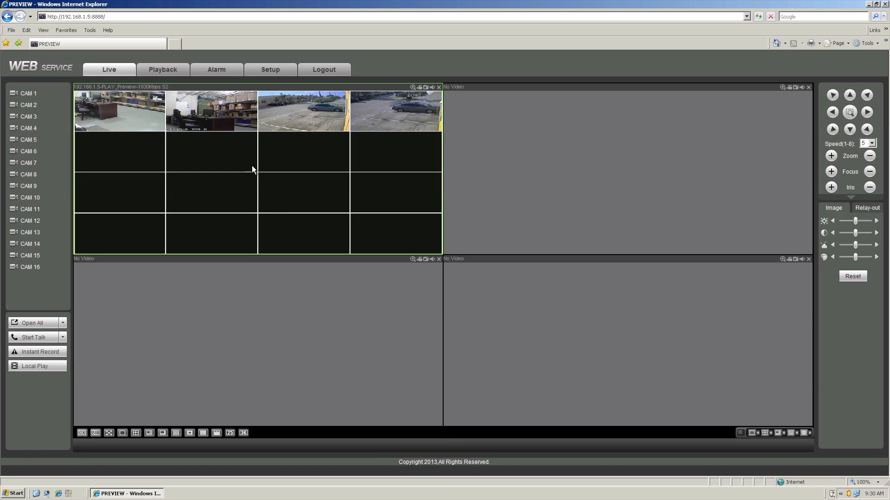
# Step: Switch the multi-channel preview to channels 5-8 and then to channels 1-4
pyautogui.click(765, 433)
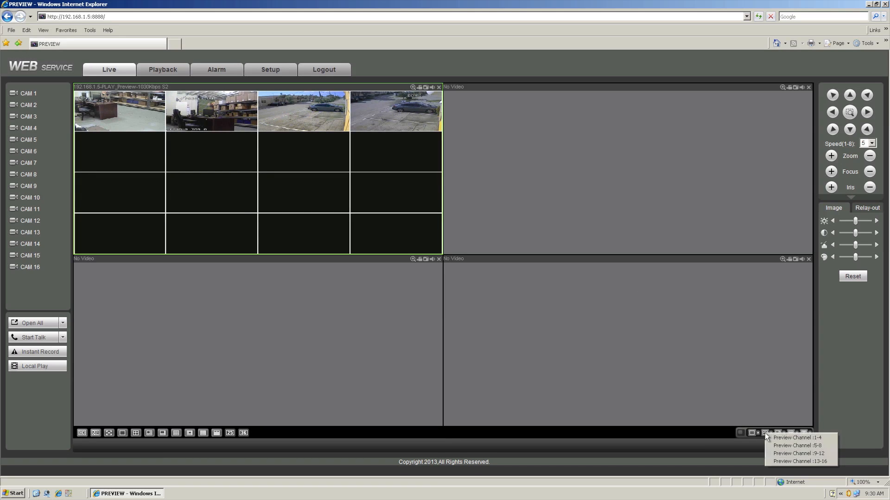
pyautogui.click(793, 446)
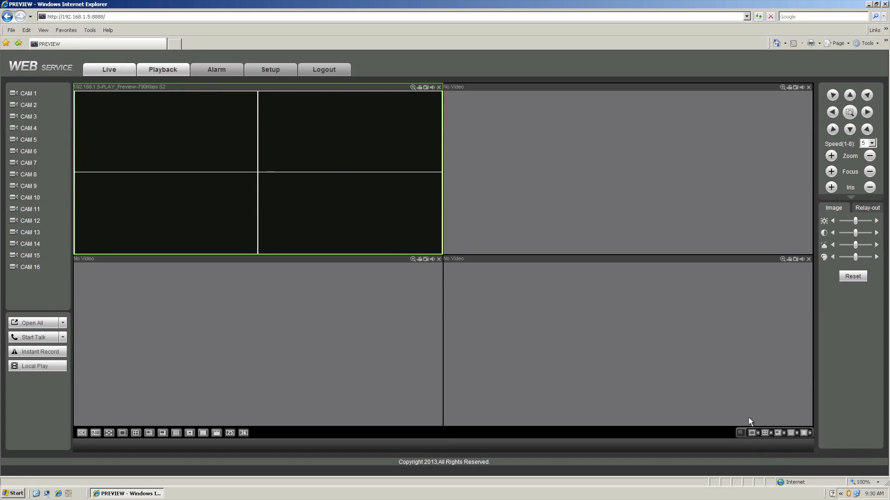
pyautogui.click(766, 430)
pyautogui.click(778, 435)
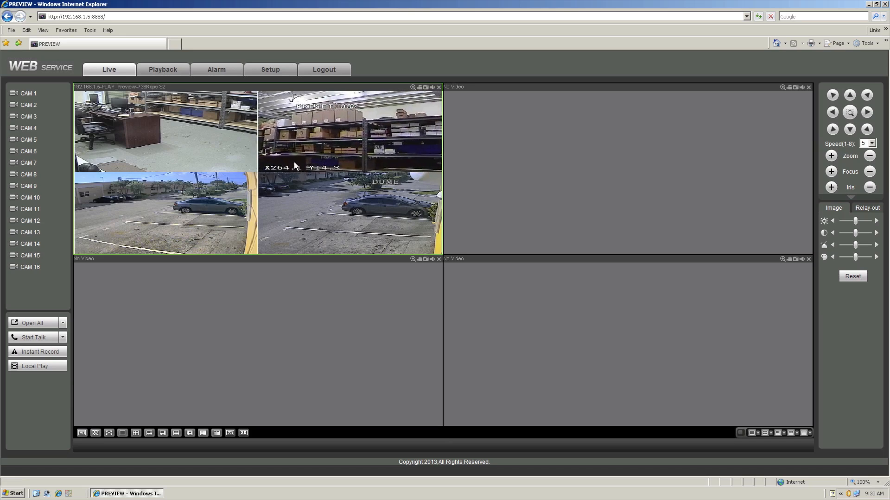
# Step: Enlarge the four-channel preview to full view, restore it, and close it
pyautogui.doubleClick(256, 138)
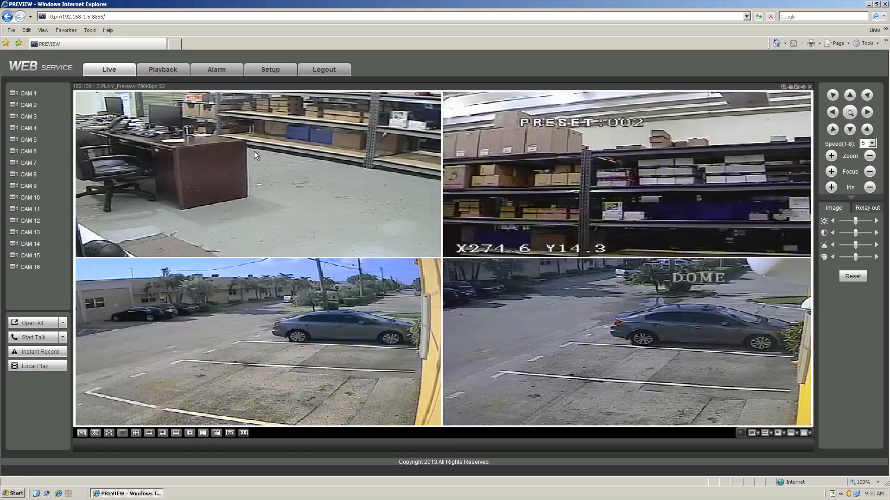
pyautogui.doubleClick(287, 183)
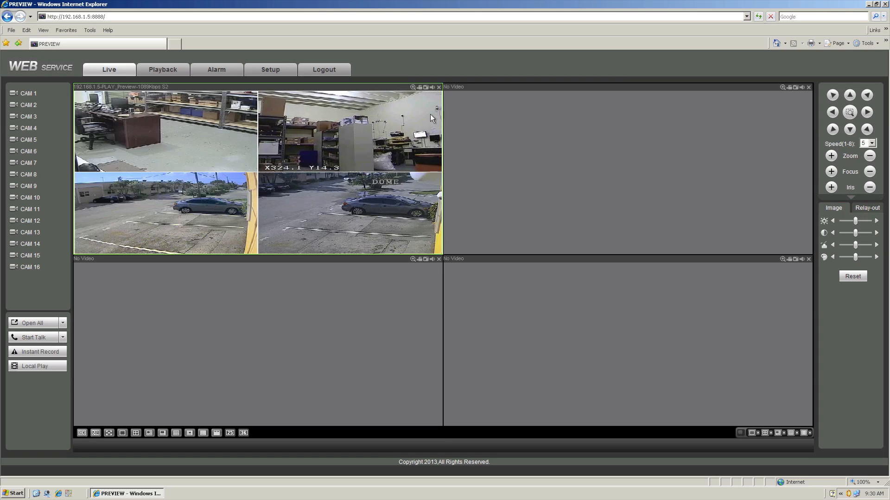
pyautogui.click(438, 87)
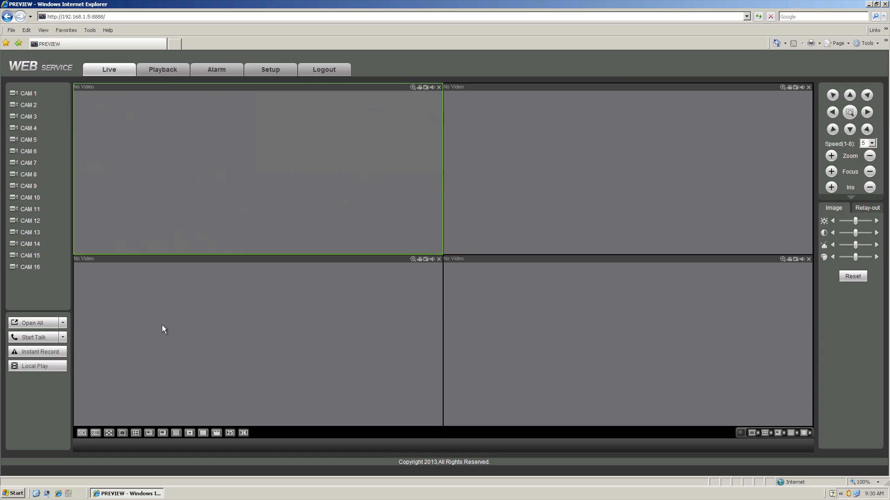
# Step: Cycle through the live window split layouts, ending on the four-window layout
pyautogui.click(216, 433)
pyautogui.click(203, 433)
pyautogui.click(187, 433)
pyautogui.click(176, 432)
pyautogui.click(162, 434)
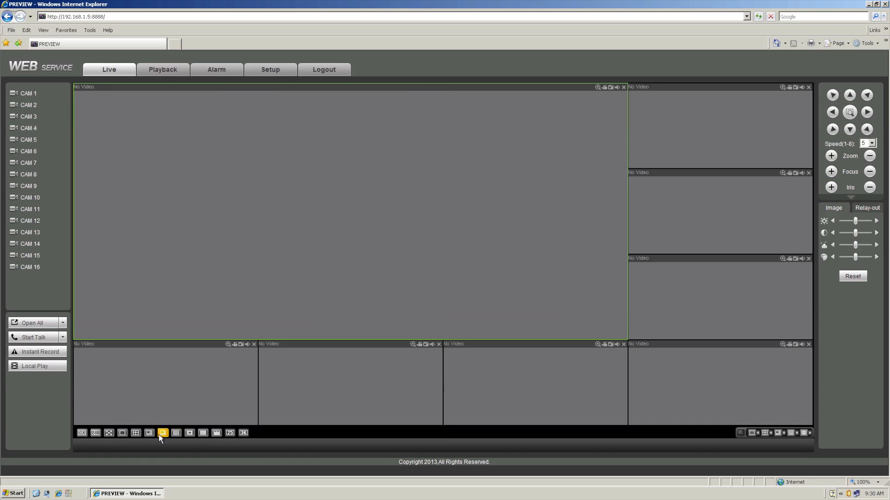
pyautogui.click(149, 434)
pyautogui.click(135, 433)
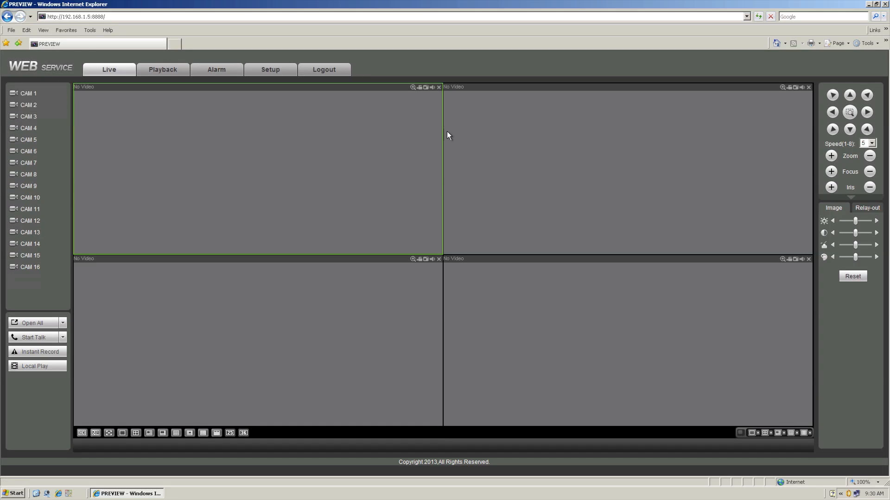
# Step: Open CAM 1's main stream in the first live window
pyautogui.click(63, 322)
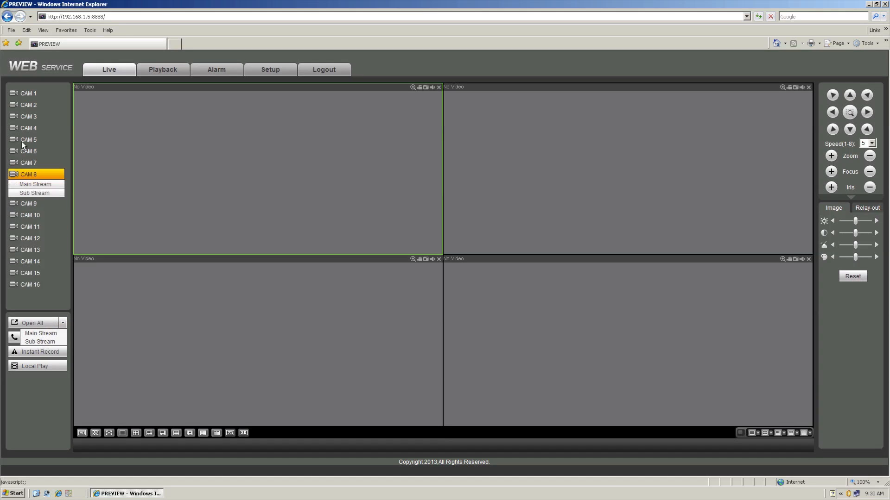
pyautogui.moveTo(24, 94)
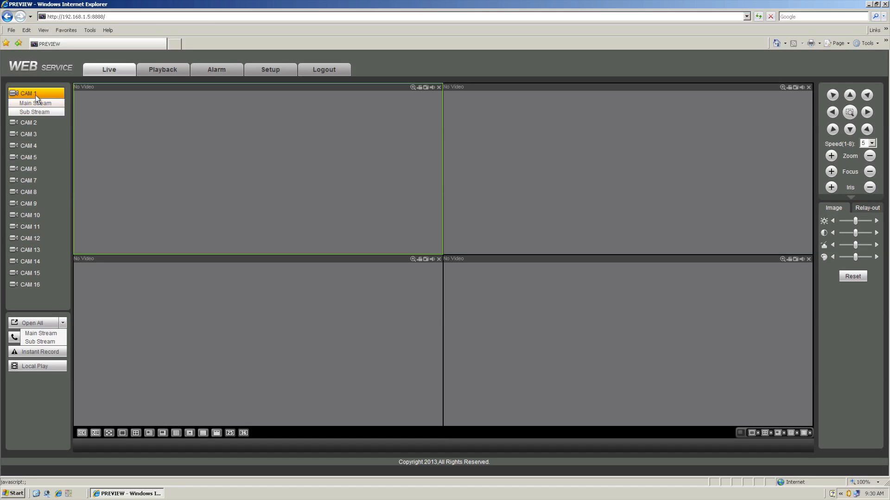
pyautogui.click(26, 102)
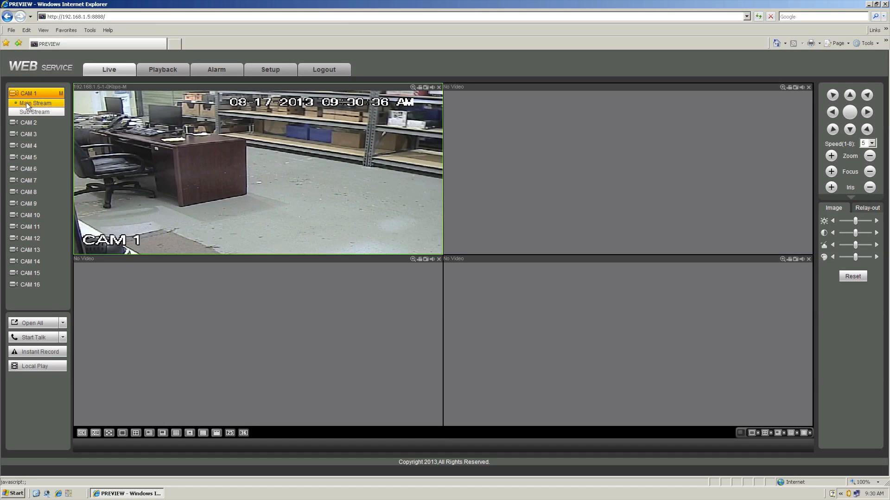
# Step: Select the second live window and open CAM 2's sub stream in it
pyautogui.click(540, 122)
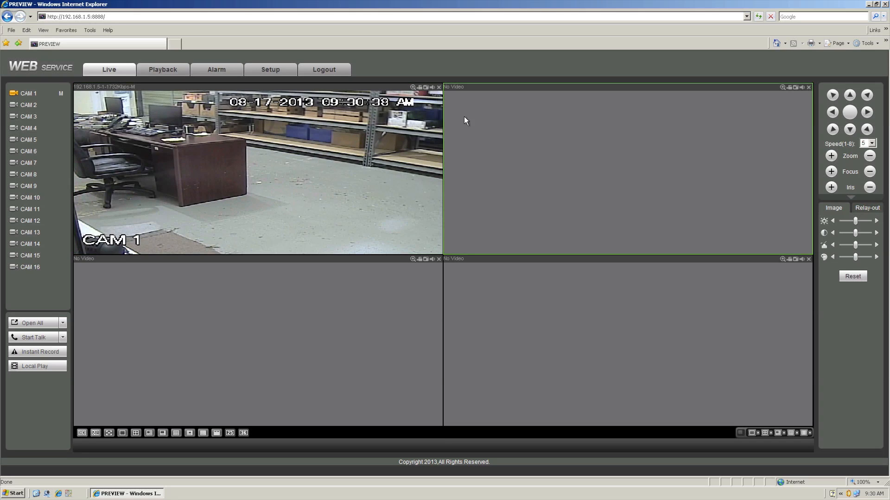
pyautogui.click(25, 93)
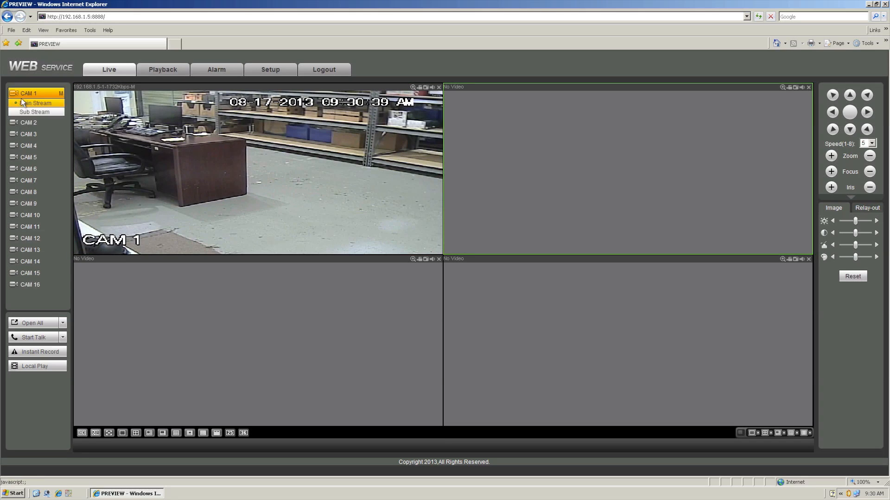
pyautogui.click(25, 123)
pyautogui.click(30, 124)
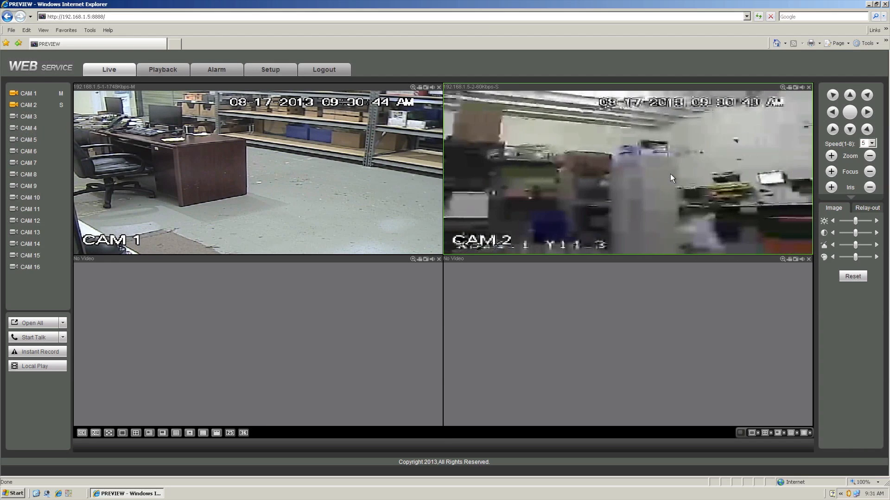
# Step: Close both open camera windows
pyautogui.click(809, 87)
pyautogui.click(438, 87)
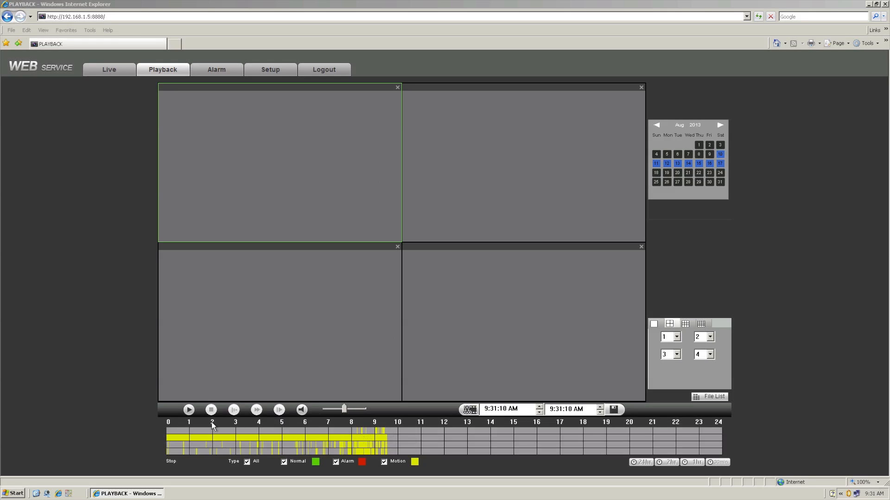
# Step: Cycle the playback window layout through the 16 and 9 splits and back to four windows
pyautogui.click(702, 324)
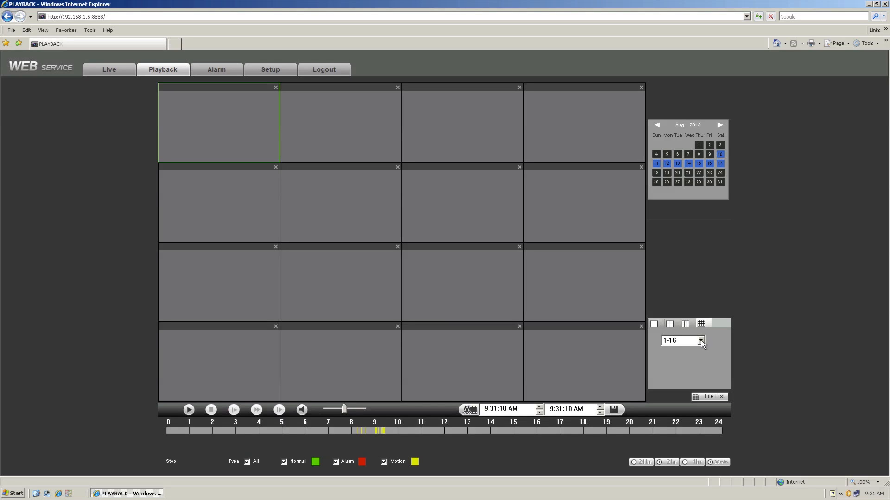
pyautogui.click(700, 341)
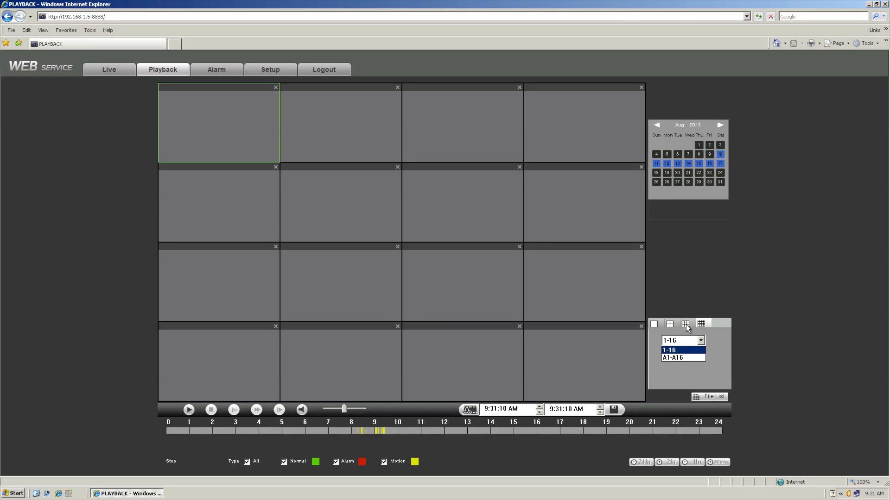
pyautogui.click(687, 327)
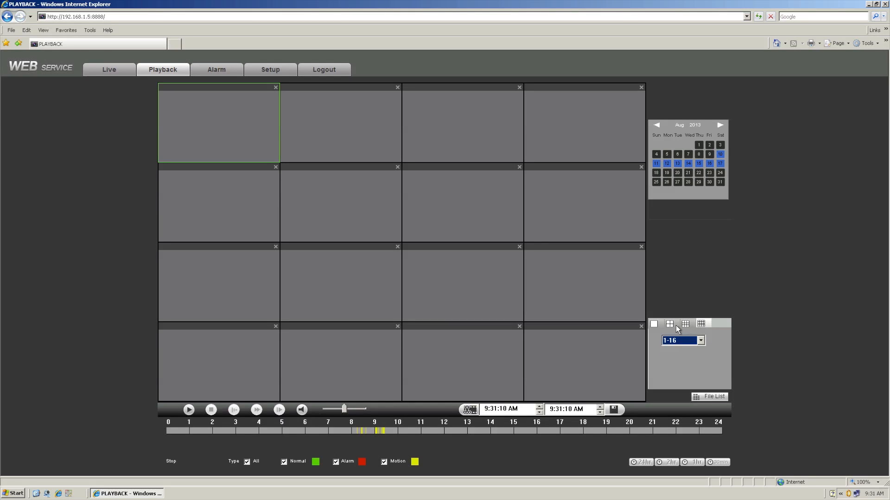
pyautogui.click(670, 325)
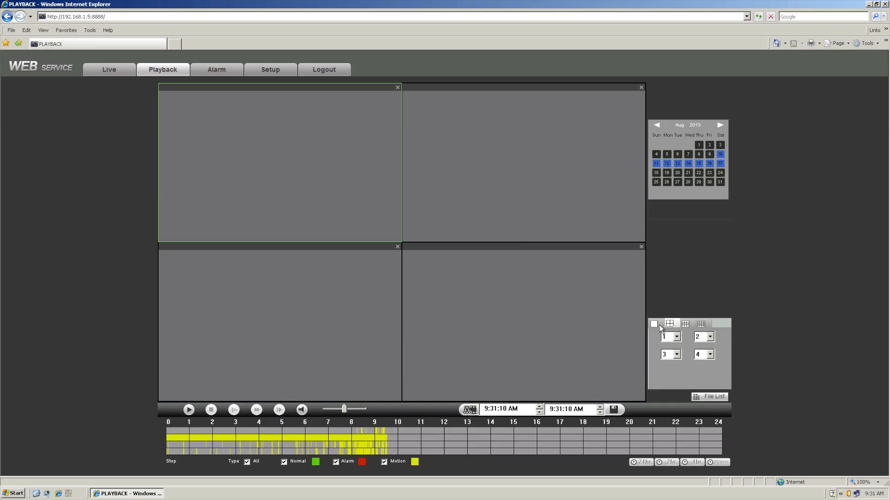
# Step: Switch the playback layout to 16 windows, pick August 16 on the calendar and start playback at about 9:00
pyautogui.click(660, 324)
pyautogui.click(669, 324)
pyautogui.click(685, 324)
pyautogui.click(702, 323)
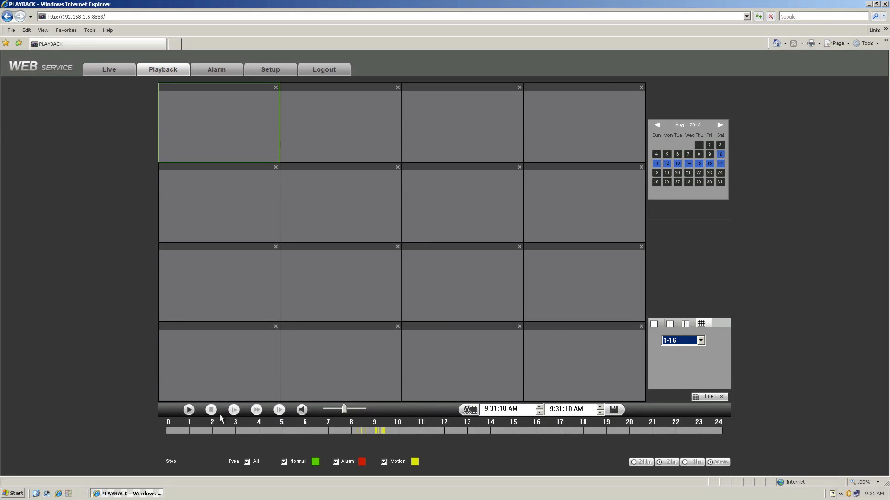
pyautogui.click(709, 164)
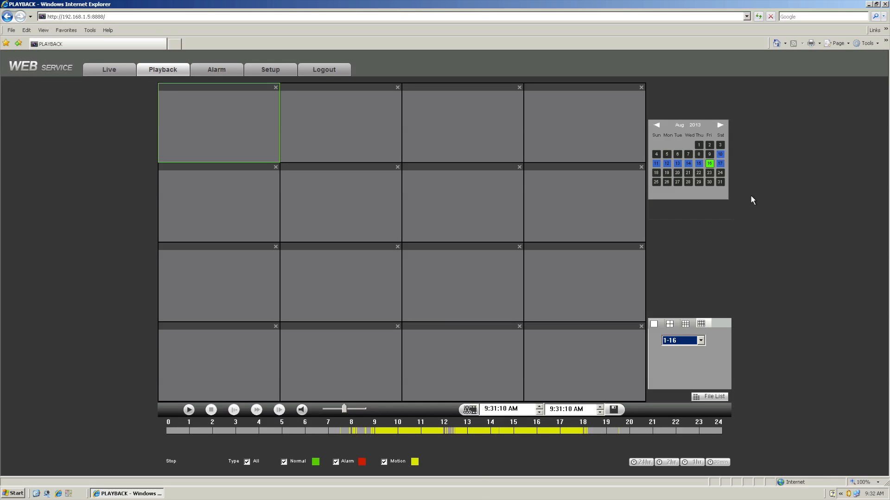
pyautogui.click(397, 431)
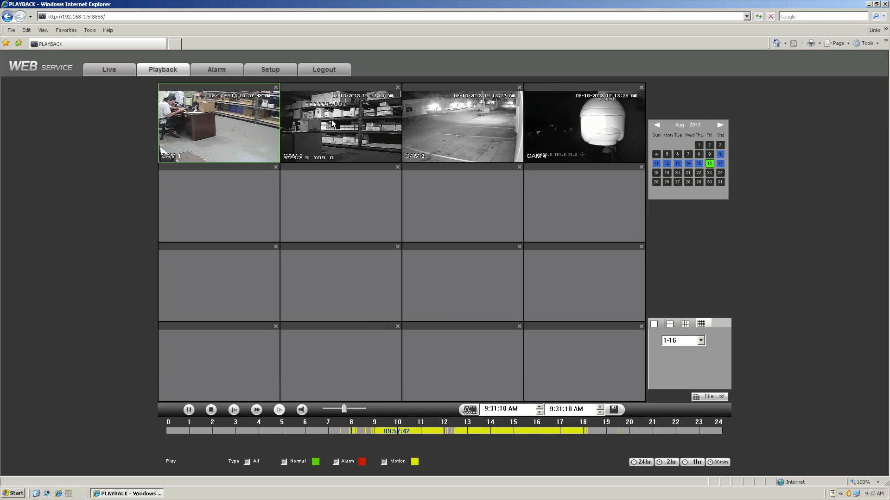
# Step: Select the CAM 2 window and jump its playback to about 16:00 on the timeline
pyautogui.click(318, 124)
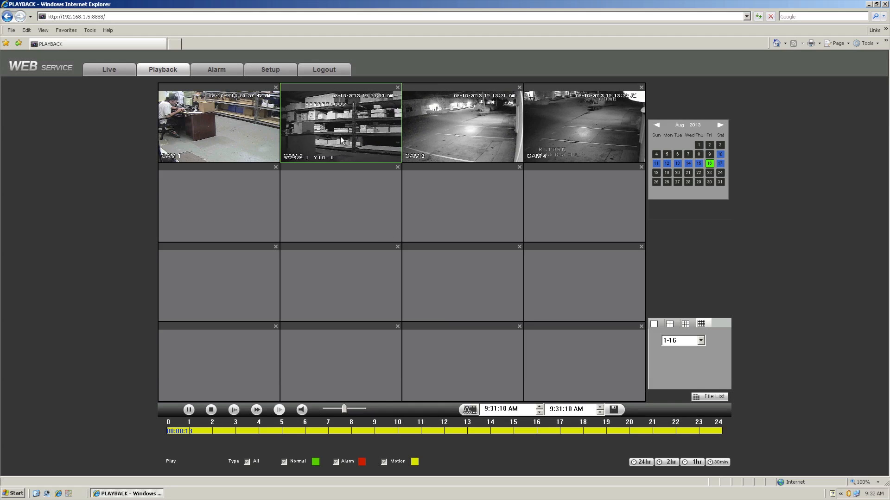
pyautogui.click(375, 430)
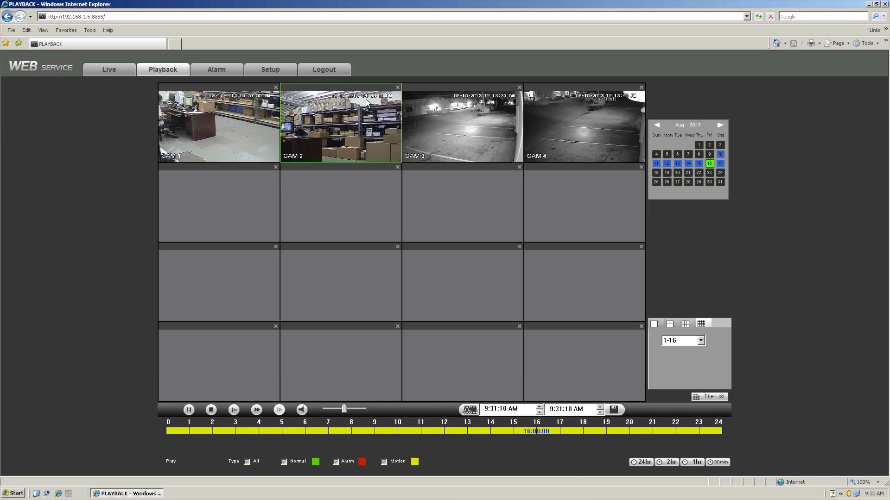
# Step: Select each camera playback window in turn to check its position on the timeline
pyautogui.click(200, 157)
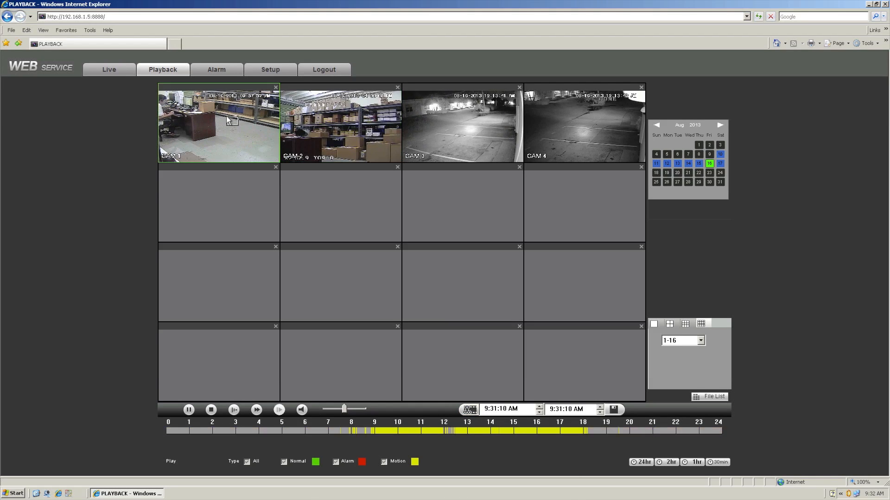
pyautogui.click(442, 152)
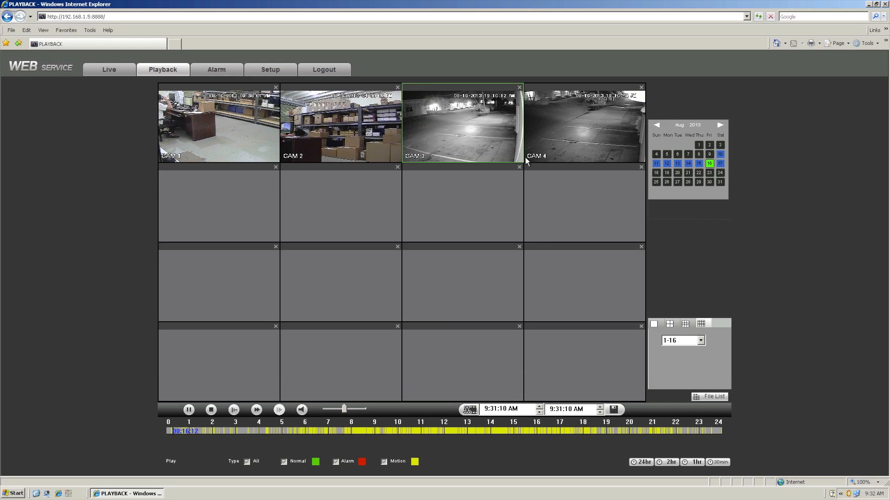
pyautogui.click(346, 119)
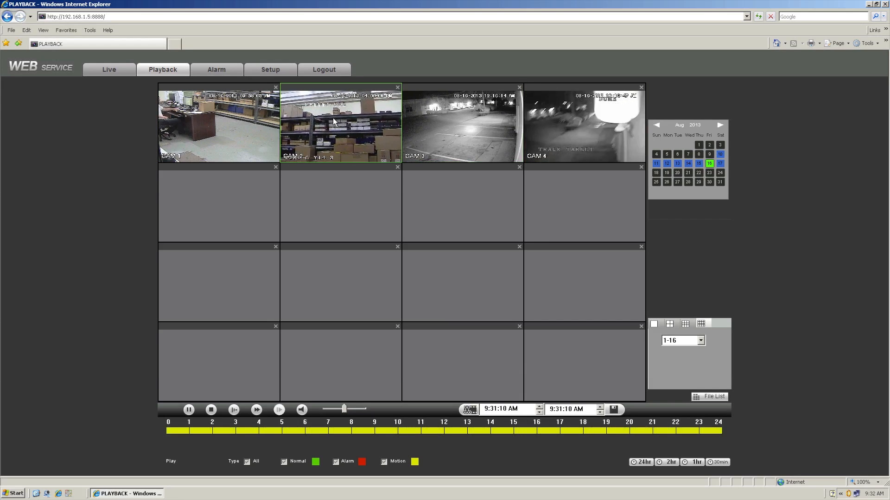
pyautogui.click(456, 119)
pyautogui.click(570, 119)
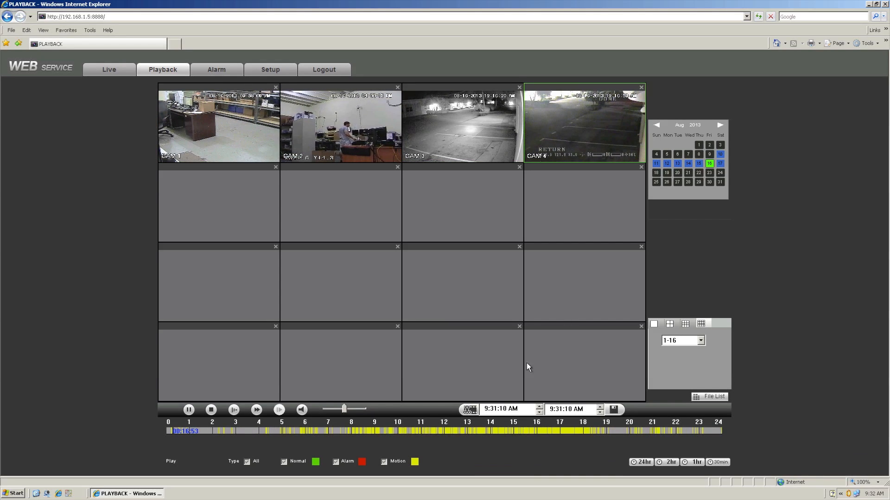
pyautogui.click(424, 132)
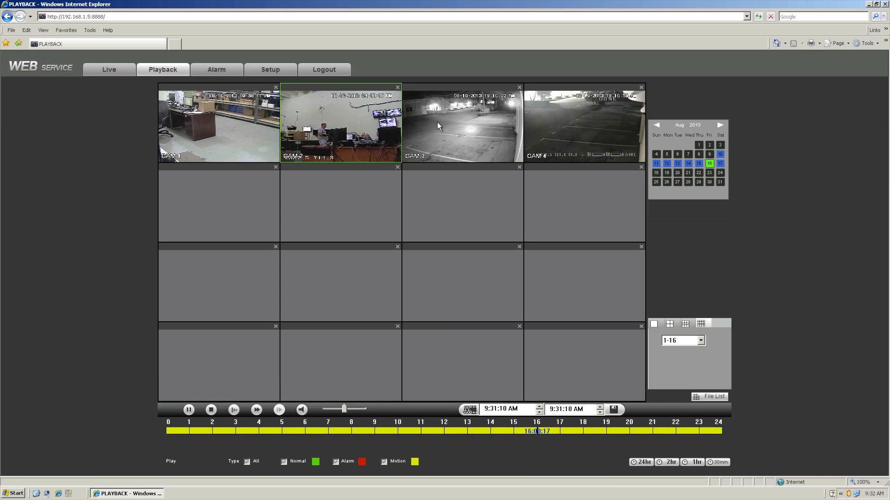
pyautogui.click(555, 124)
pyautogui.click(471, 127)
pyautogui.click(318, 126)
pyautogui.click(252, 128)
pyautogui.click(539, 127)
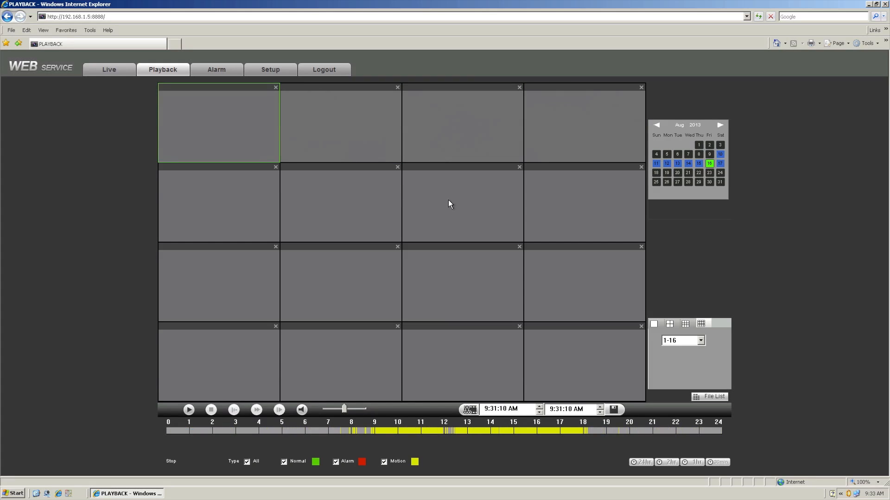
# Step: Switch to the four-window playback layout with channels 1 to 4 and start playback at about 9:00
pyautogui.click(670, 324)
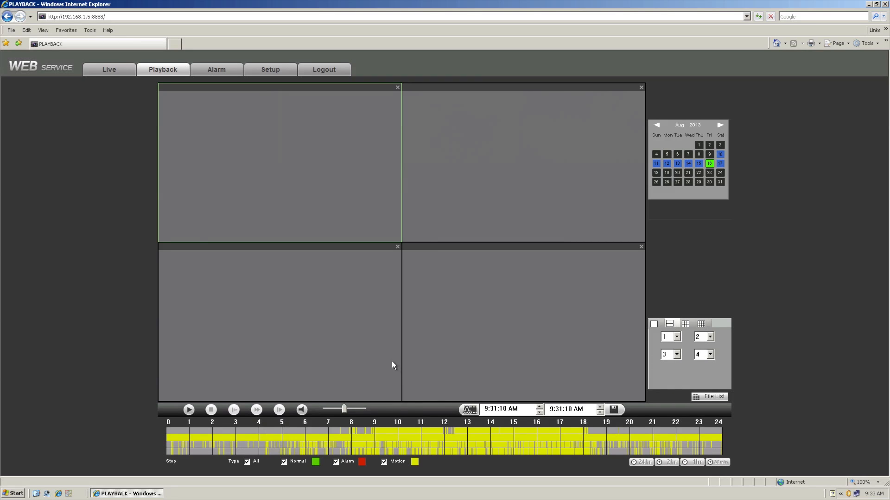
pyautogui.click(476, 160)
pyautogui.click(311, 303)
pyautogui.click(496, 337)
pyautogui.click(679, 336)
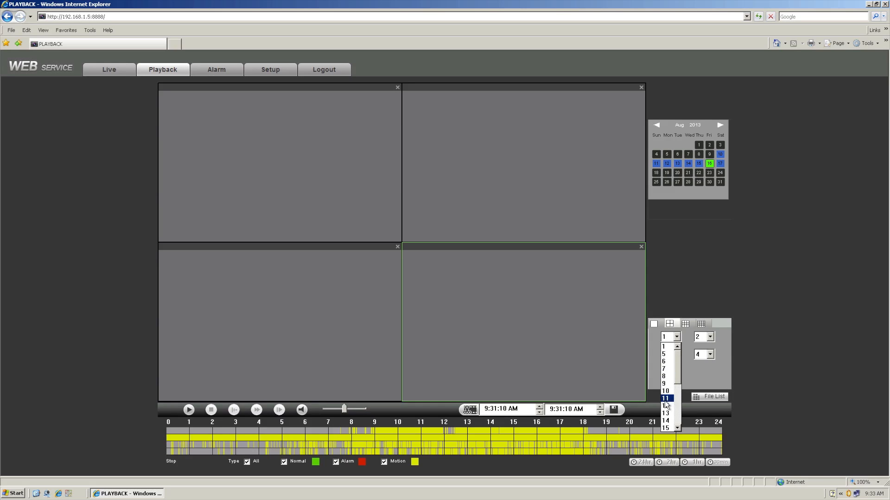
pyautogui.click(704, 378)
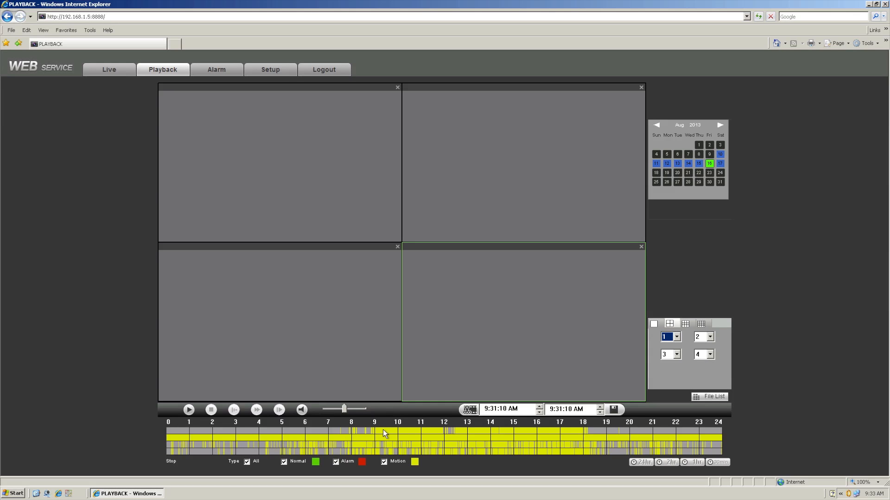
pyautogui.click(396, 430)
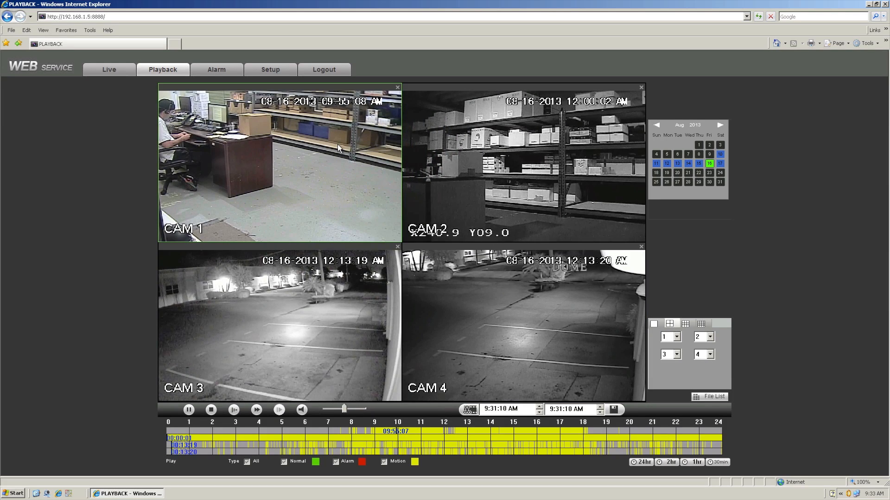
# Step: Jump individual channels to different times on their timeline rows, CAM 2 to about 11:40 and CAM 3 to about 14:22
pyautogui.click(470, 167)
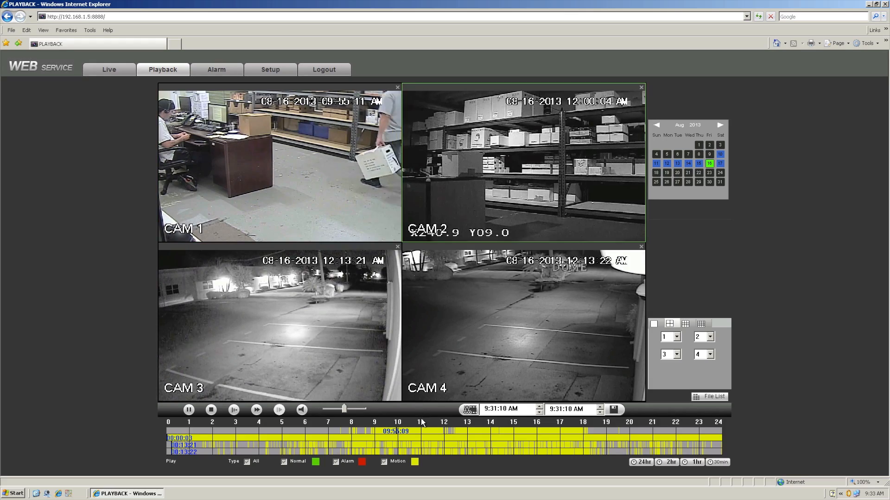
pyautogui.click(397, 435)
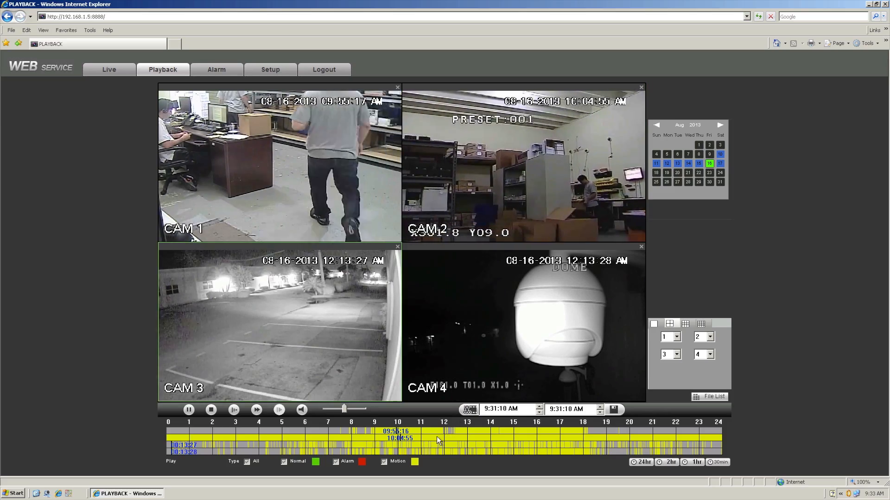
pyautogui.click(460, 439)
pyautogui.click(476, 295)
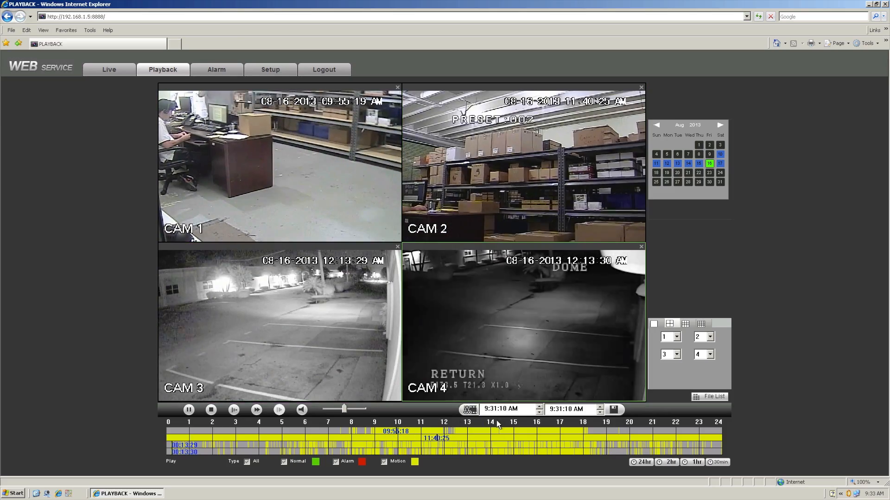
pyautogui.click(499, 443)
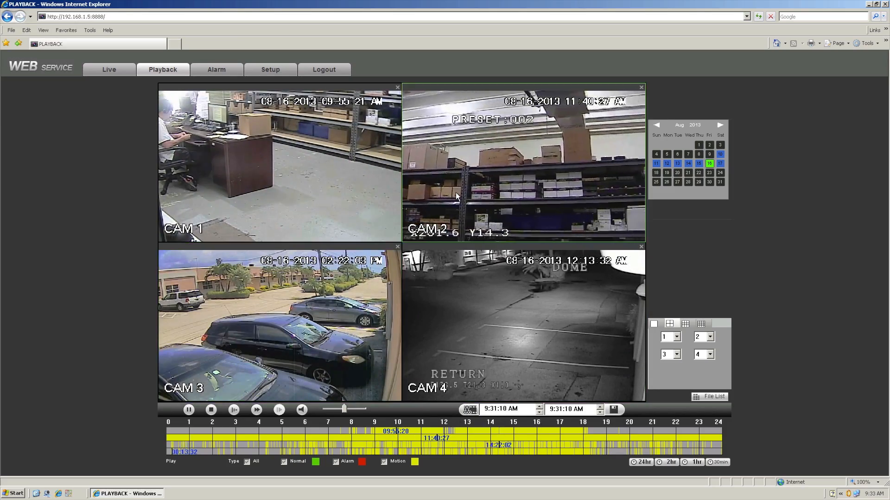
# Step: Enlarge CAM 2's playback to a single full window, then close it
pyautogui.doubleClick(455, 192)
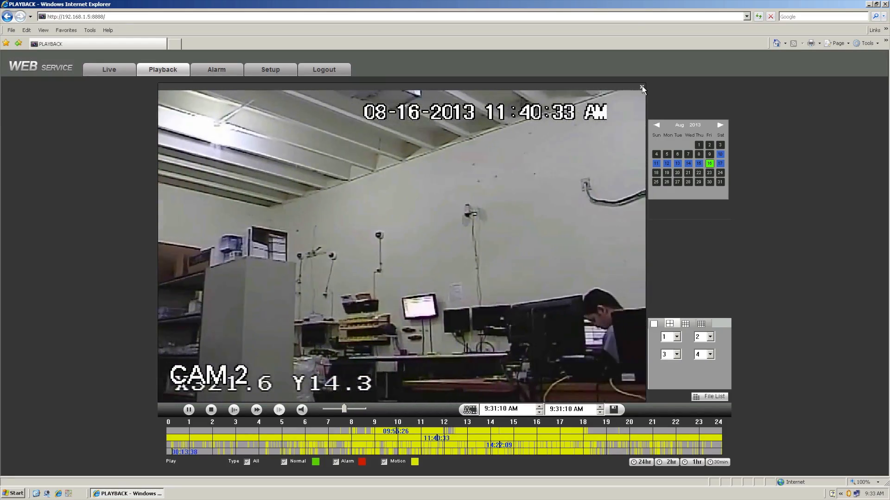
pyautogui.click(641, 87)
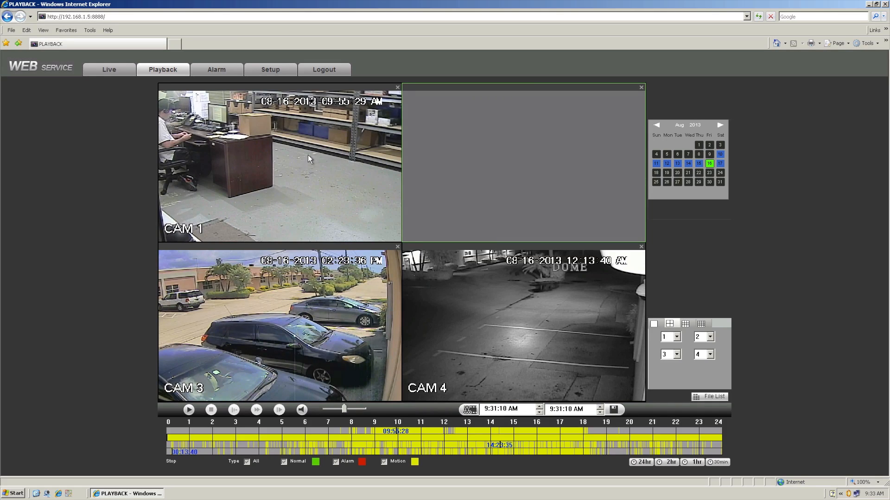
pyautogui.click(308, 158)
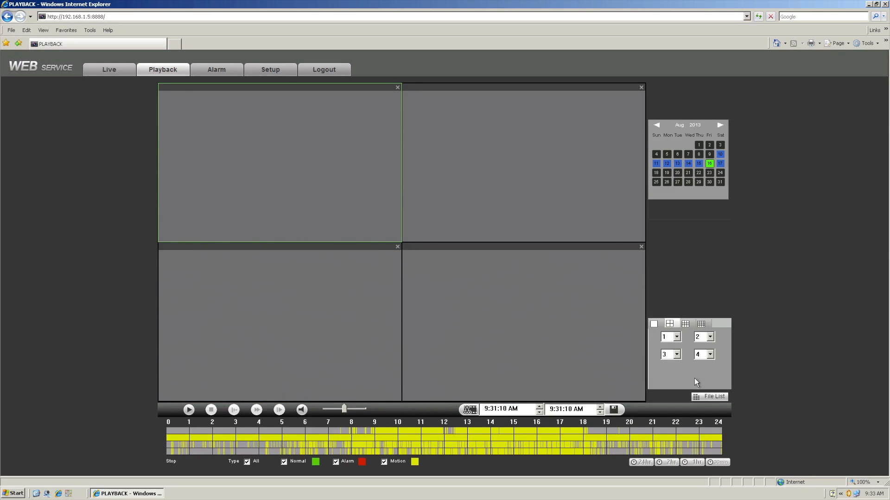
# Step: Open the file list and tick the 00:00, 01:00 and 02:00 recordings of channel 2
pyautogui.click(715, 398)
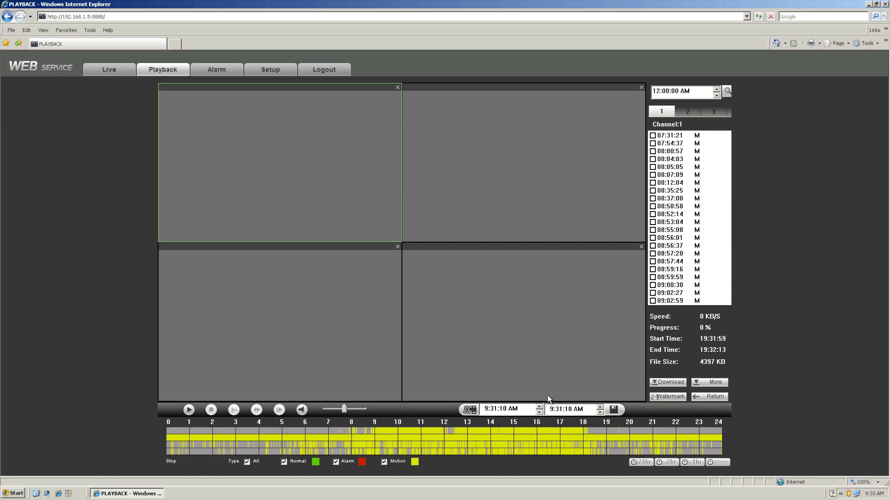
pyautogui.click(655, 136)
pyautogui.click(686, 111)
pyautogui.click(663, 111)
pyautogui.click(653, 144)
pyautogui.click(652, 151)
pyautogui.click(653, 159)
pyautogui.click(653, 167)
pyautogui.click(682, 115)
pyautogui.click(653, 135)
pyautogui.click(653, 143)
pyautogui.click(653, 151)
# Step: Download the ticked recordings into the DownLoad folder as an asf file named Test
pyautogui.click(666, 382)
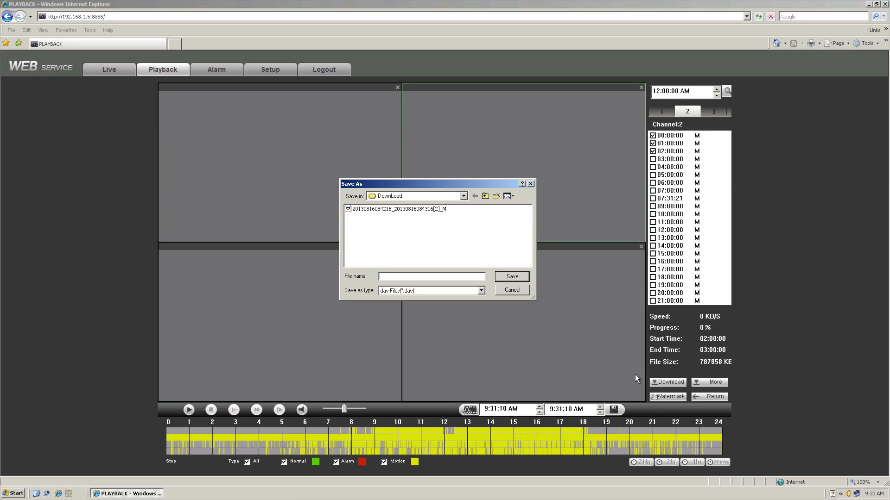
pyautogui.click(393, 291)
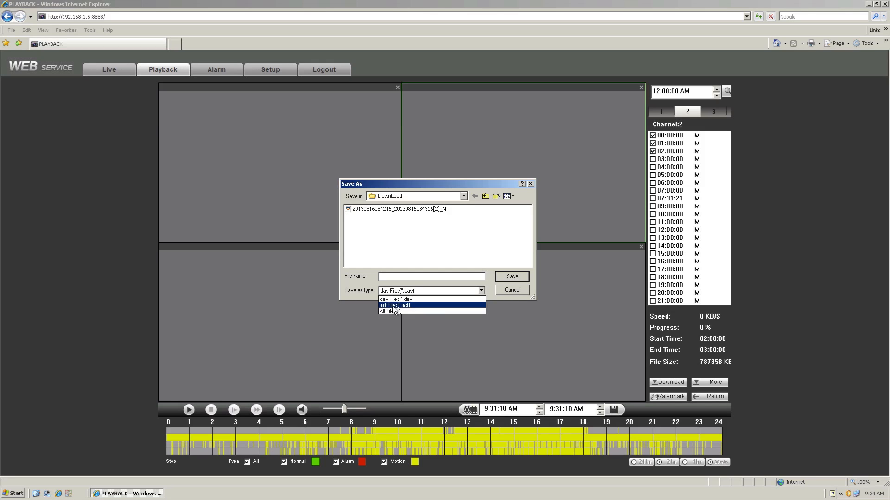
pyautogui.click(394, 305)
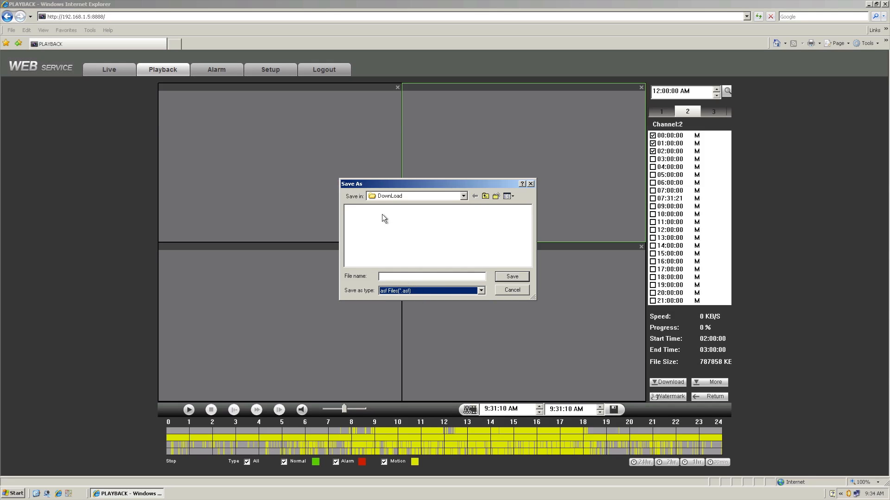
pyautogui.click(390, 292)
pyautogui.click(387, 300)
pyautogui.click(388, 292)
pyautogui.click(388, 305)
pyautogui.click(390, 276)
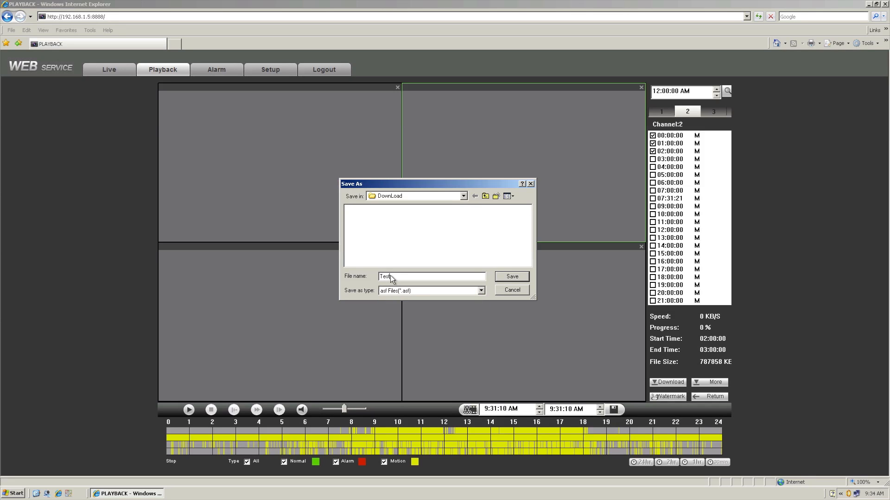
pyautogui.click(516, 277)
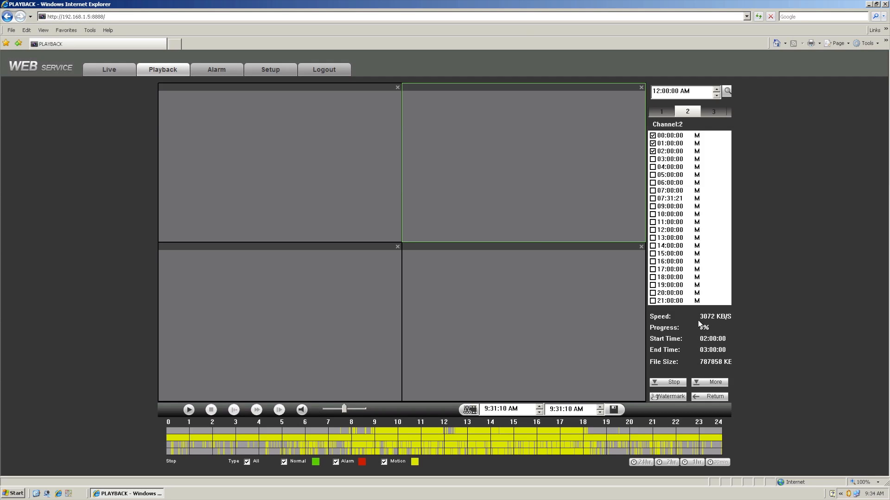
# Step: Stop the running download and open the More download window
pyautogui.click(666, 383)
pyautogui.click(714, 383)
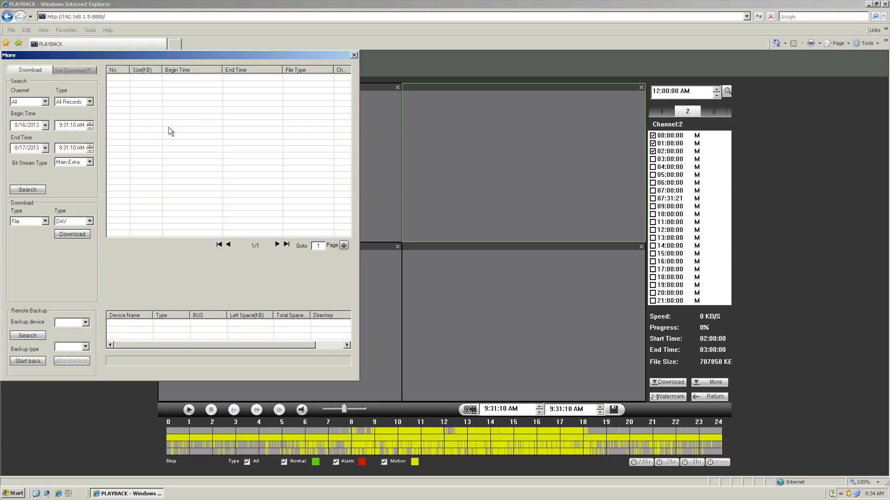
# Step: Search channel 1 recordings from 8/16/2013 to 8/17/2013 with the Main Extra bit stream
pyautogui.click(45, 103)
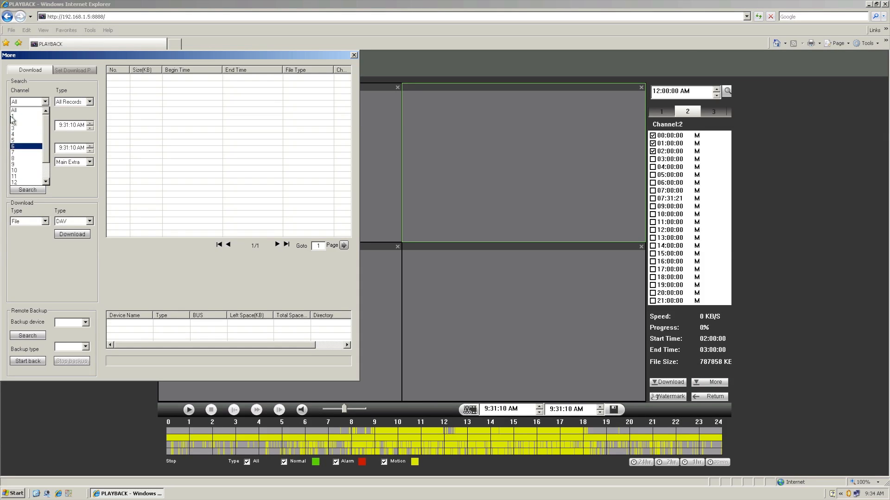
pyautogui.click(15, 117)
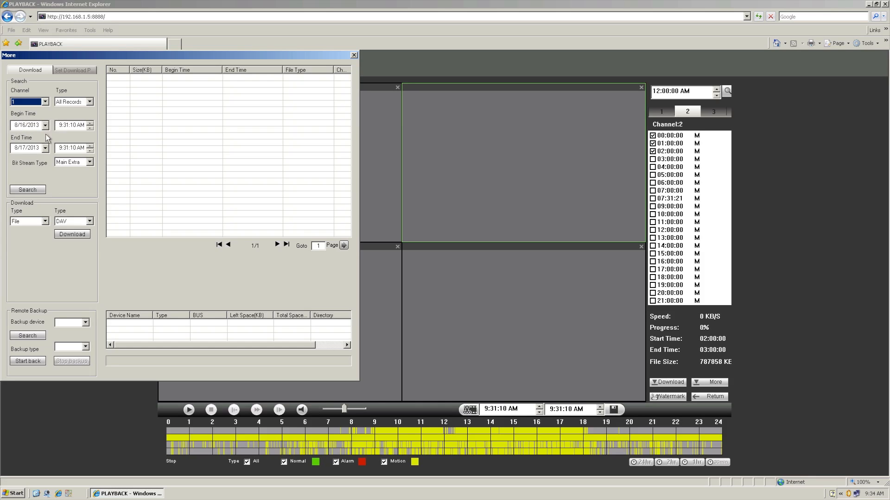
pyautogui.click(79, 163)
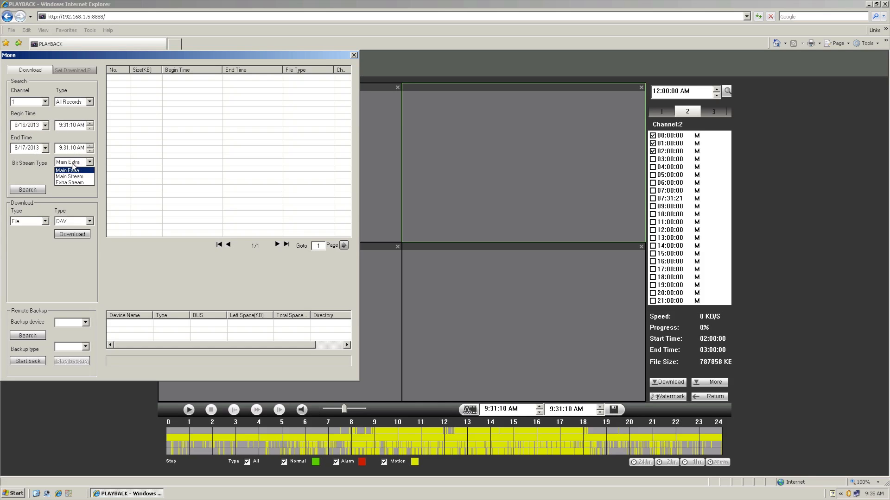
pyautogui.click(65, 194)
pyautogui.click(27, 191)
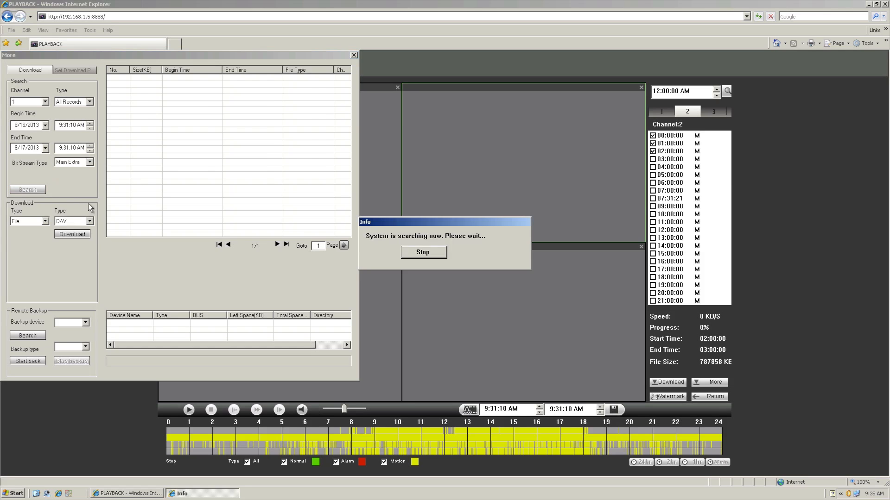
# Step: Select records 9 through 14 in the channel 1 search results list
pyautogui.click(179, 91)
pyautogui.click(181, 99)
pyautogui.moveTo(119, 131); pyautogui.dragTo(111, 163)
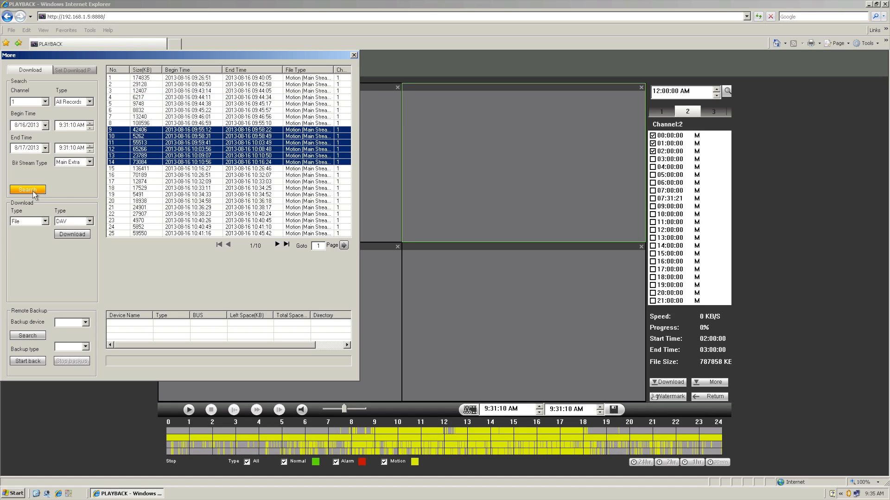
# Step: Set the download file type to ASF and the download mode to Time
pyautogui.click(71, 221)
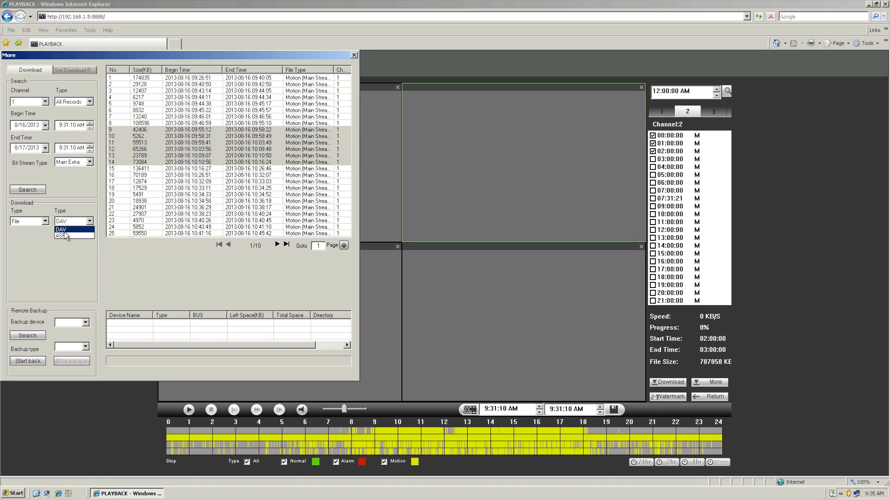
pyautogui.click(54, 254)
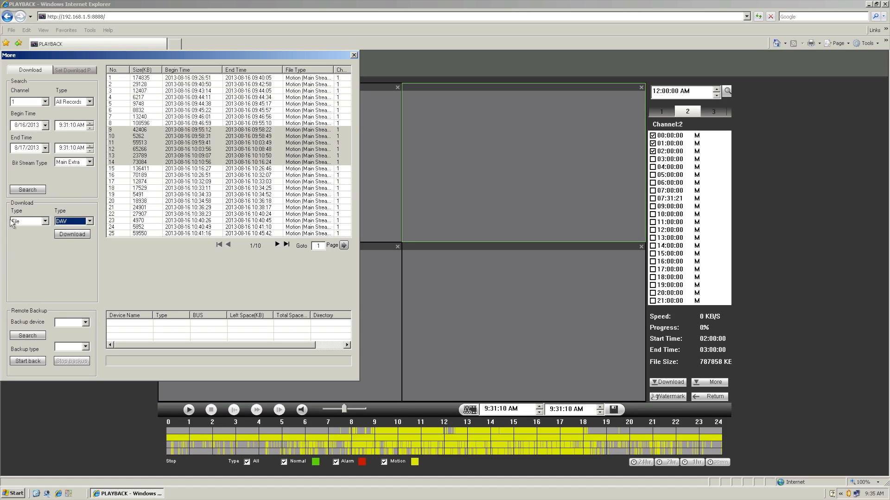
pyautogui.click(43, 223)
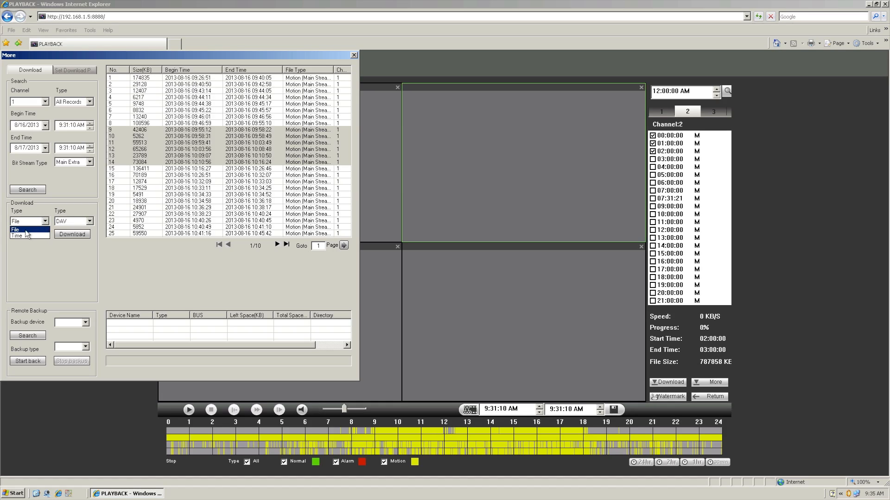
pyautogui.click(65, 224)
pyautogui.click(65, 223)
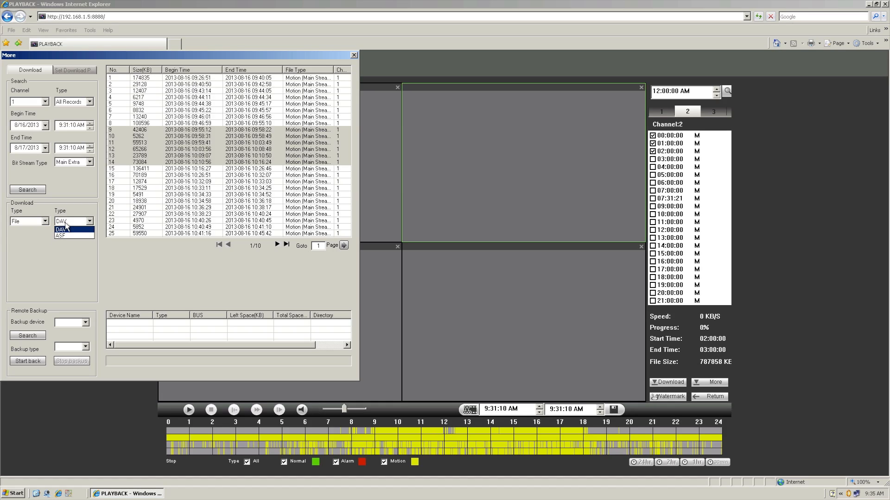
pyautogui.click(61, 236)
pyautogui.click(46, 222)
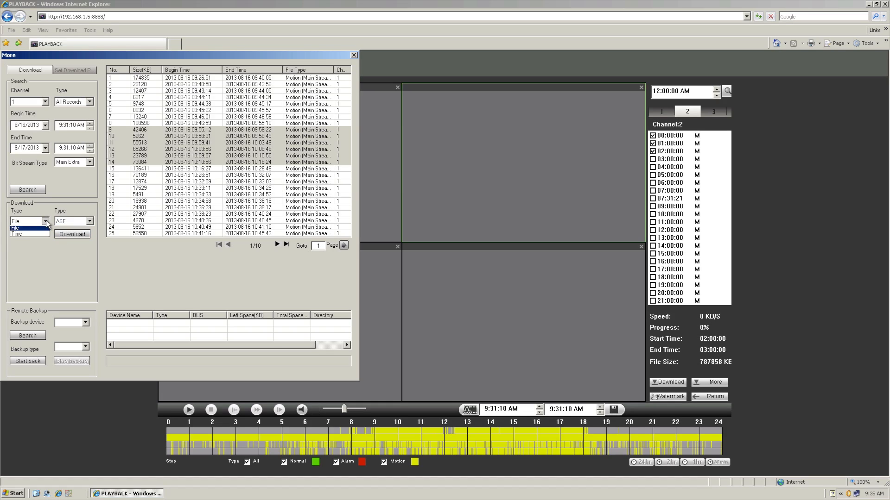
pyautogui.click(17, 236)
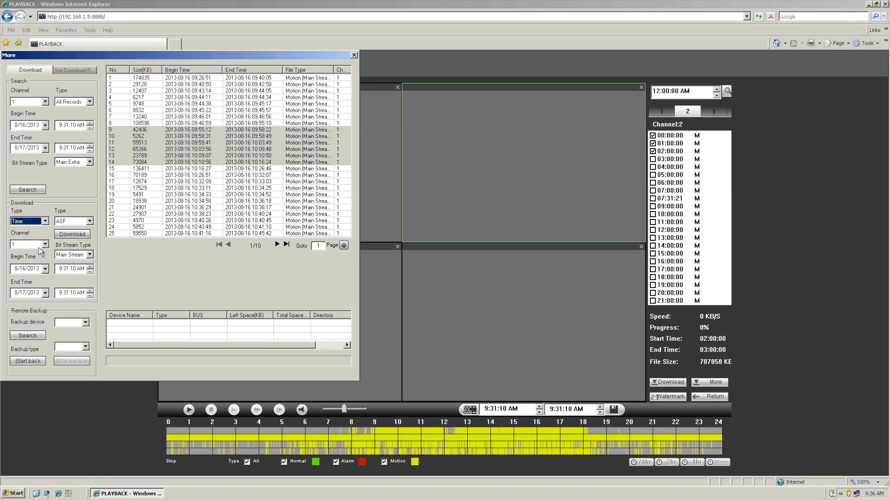
# Step: Download channel 3 from 8/16/2013 9:30:00 AM to 8/16/2013 9:40:00 AM with the Main Stream
pyautogui.click(45, 245)
pyautogui.click(14, 265)
pyautogui.click(24, 294)
pyautogui.click(65, 268)
pyautogui.click(66, 293)
pyautogui.click(73, 293)
pyautogui.write('0')
pyautogui.click(72, 269)
pyautogui.write('00')
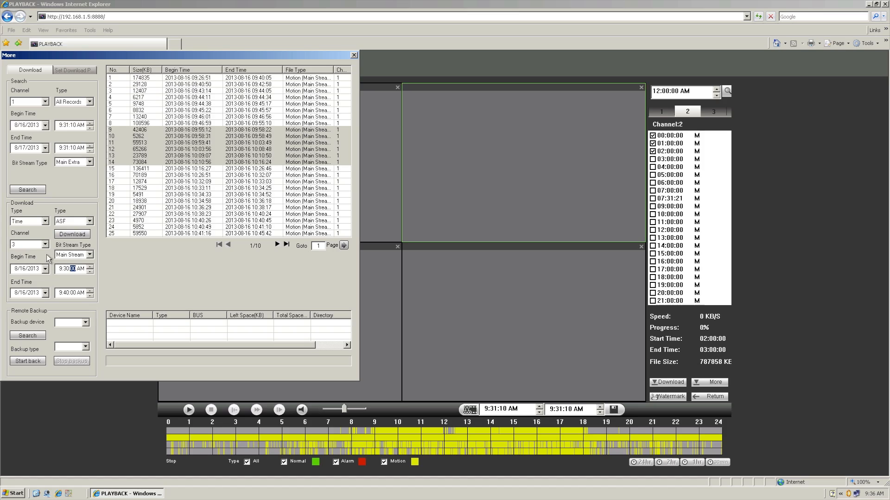
pyautogui.click(72, 234)
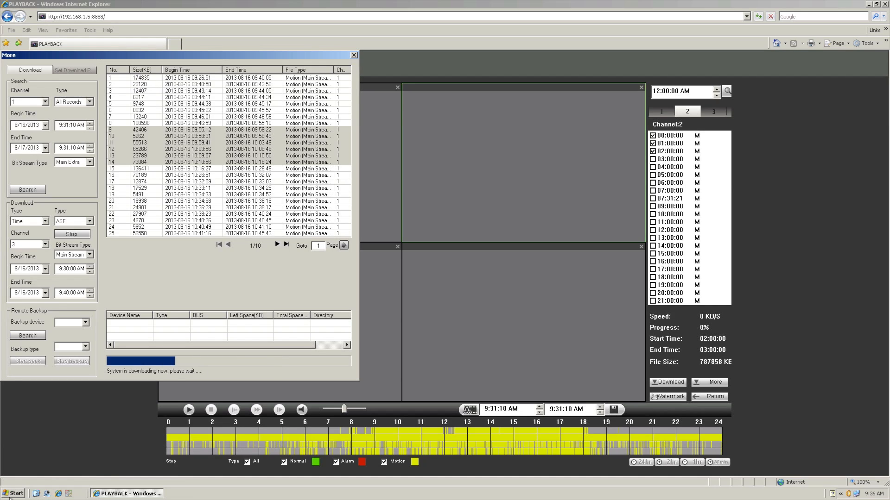
# Step: Open the Set Download Path tab and acknowledge the download-complete message
pyautogui.click(14, 493)
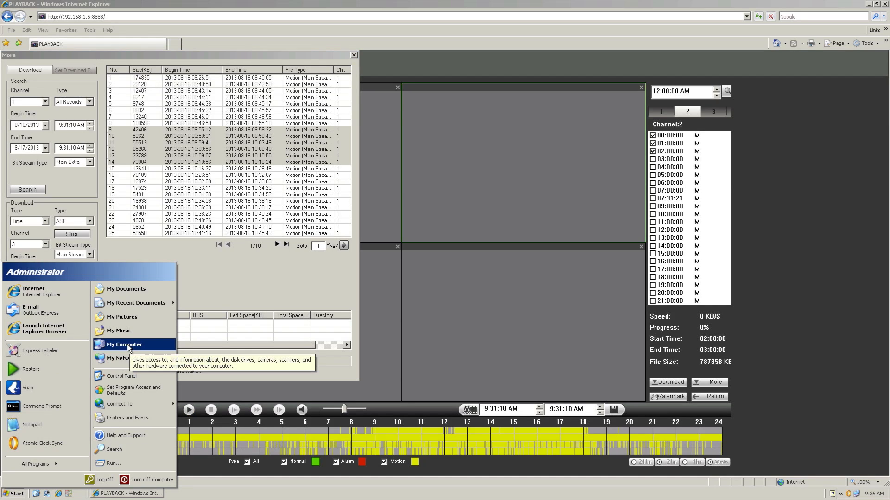
pyautogui.click(218, 298)
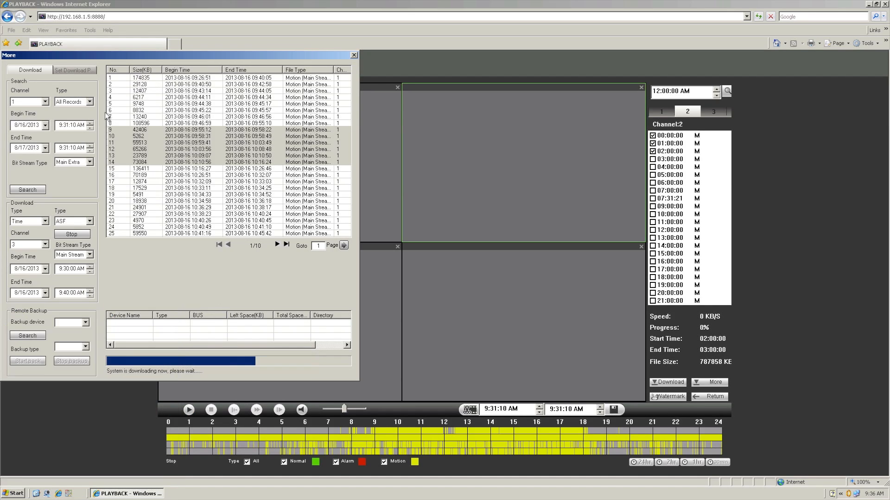
pyautogui.click(71, 73)
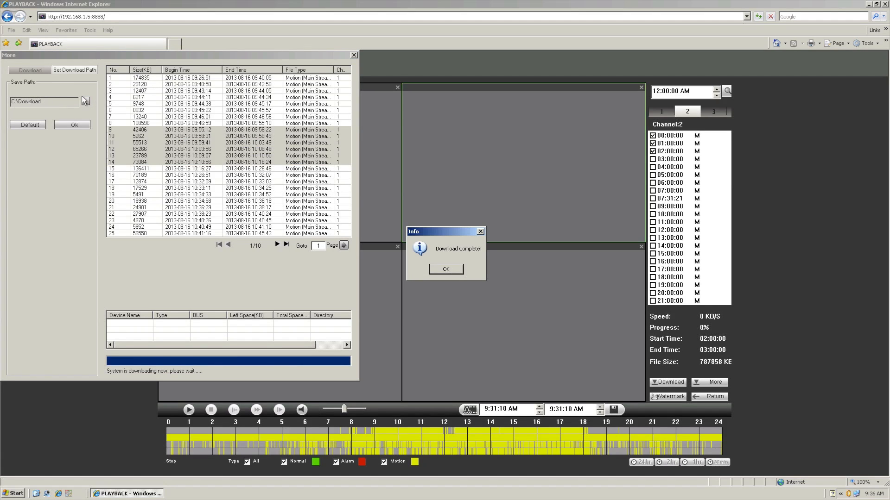
pyautogui.click(445, 269)
# Step: Open the C:\DownLoad folder in My Computer to inspect the downloaded files, then close it
pyautogui.click(15, 494)
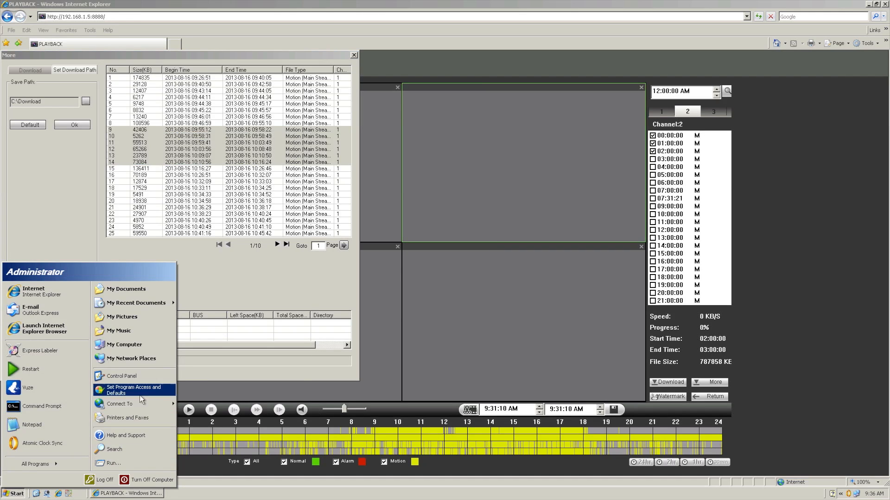
pyautogui.click(125, 345)
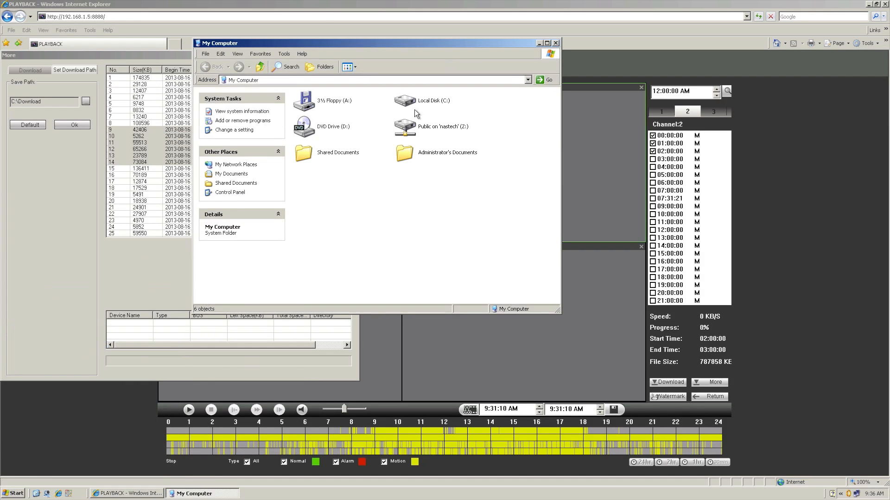
pyautogui.doubleClick(392, 103)
pyautogui.doubleClick(410, 104)
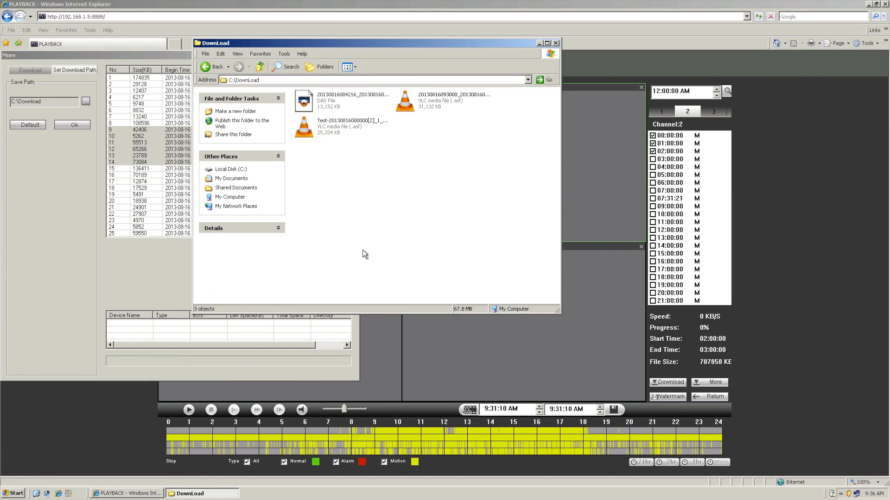
pyautogui.click(320, 105)
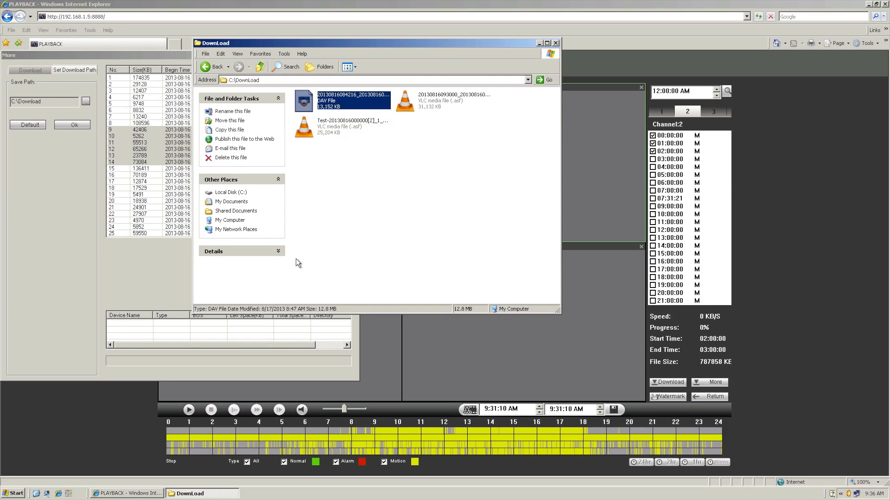
pyautogui.click(555, 42)
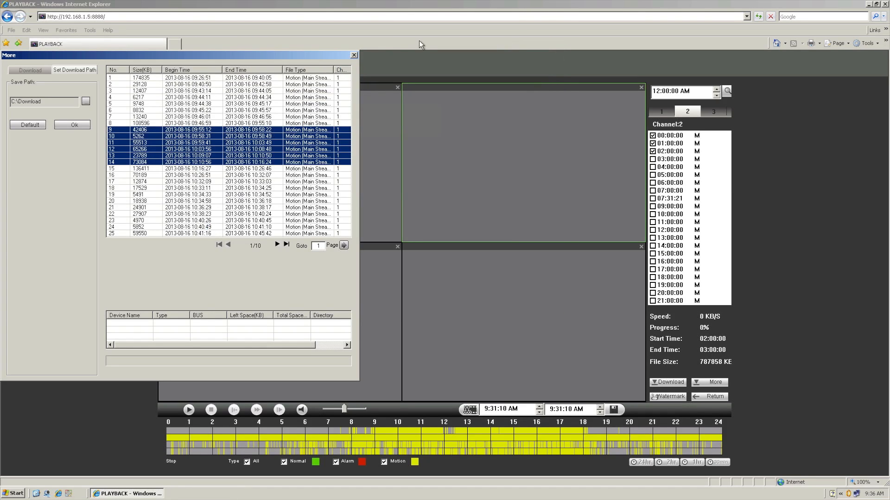
# Step: Close the More window and open the Setup channel Video&Audio encode settings, including the Resolution options
pyautogui.click(354, 55)
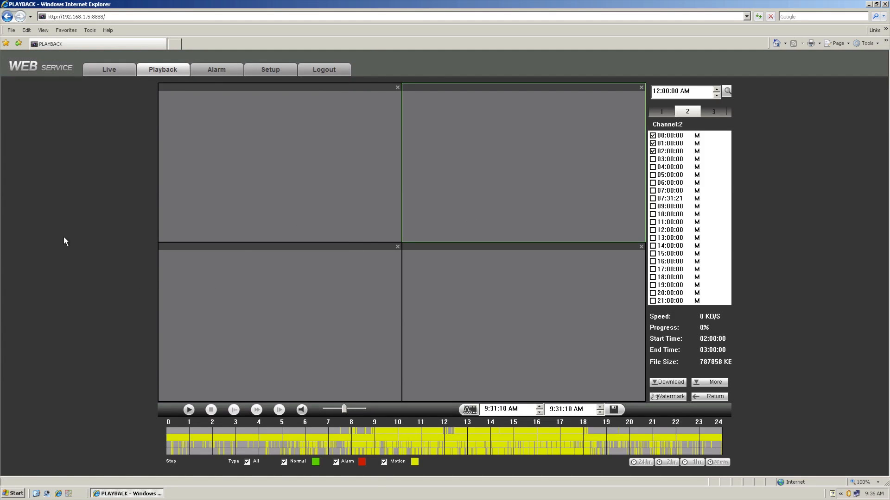
pyautogui.click(269, 70)
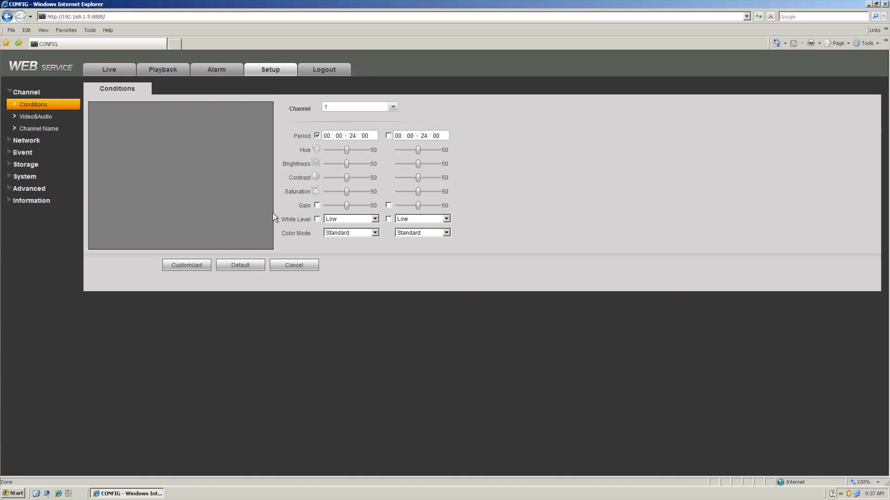
pyautogui.click(42, 120)
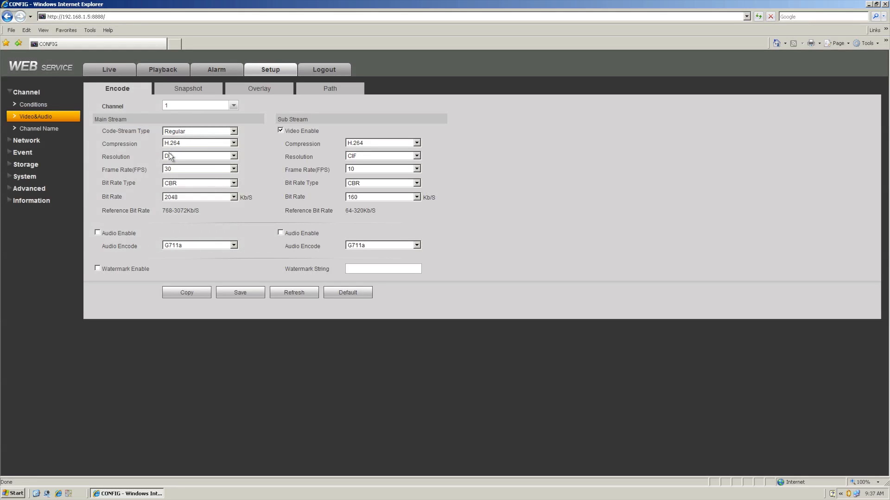
pyautogui.click(169, 155)
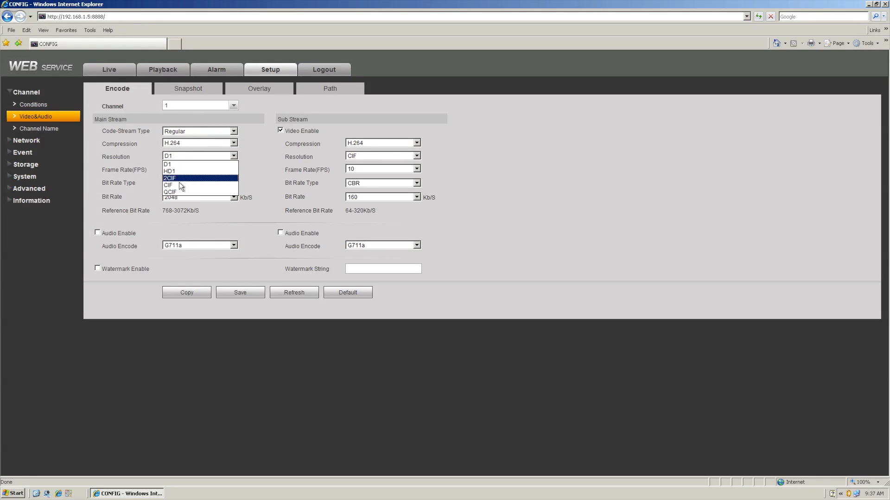
pyautogui.click(262, 158)
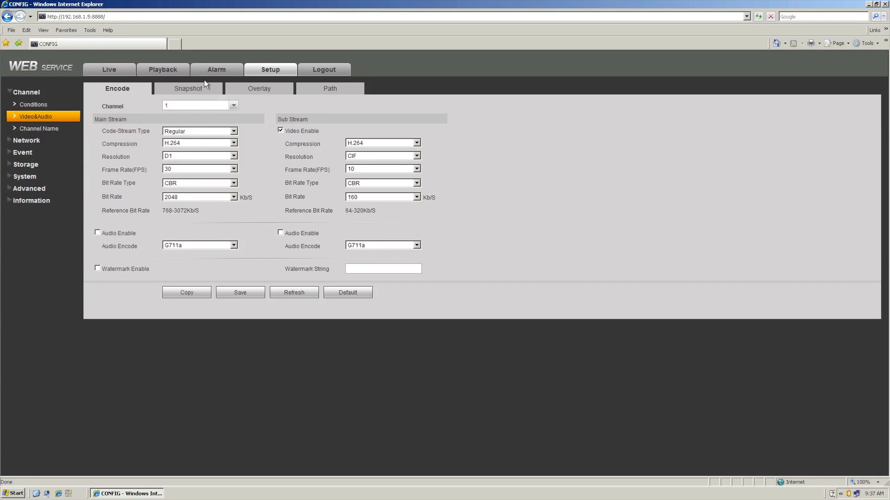
# Step: Review the Snapshot, Overlay and Path tabs, then the Channel Name settings
pyautogui.click(188, 88)
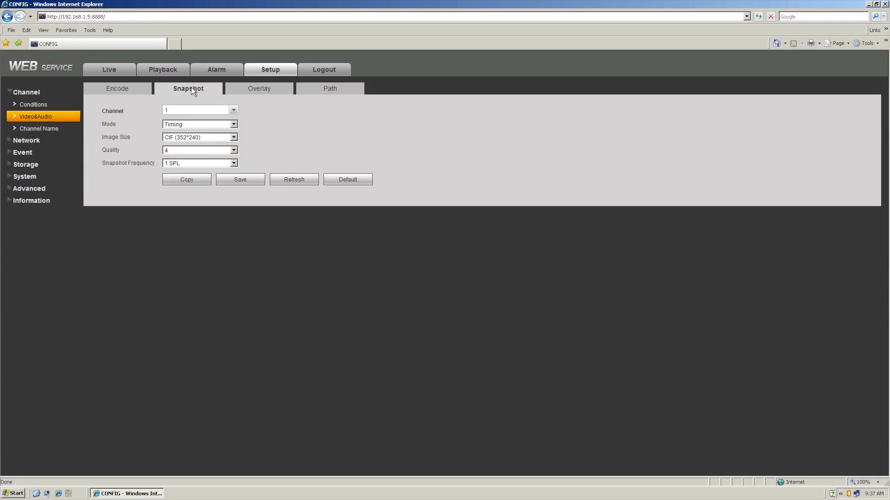
pyautogui.click(261, 89)
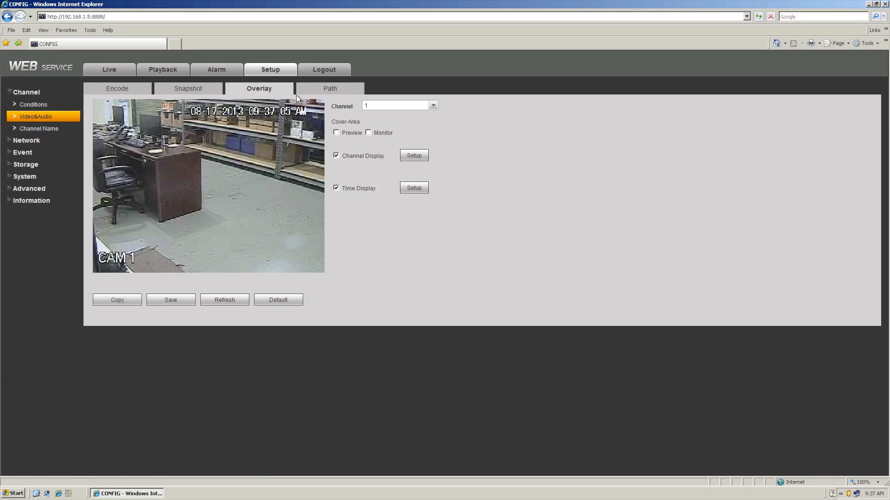
pyautogui.click(332, 90)
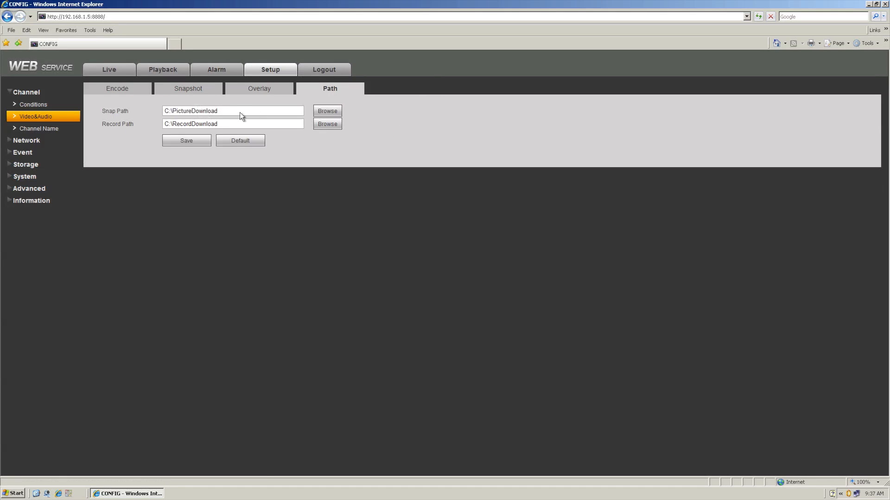
pyautogui.moveTo(208, 111); pyautogui.dragTo(145, 131)
pyautogui.click(31, 131)
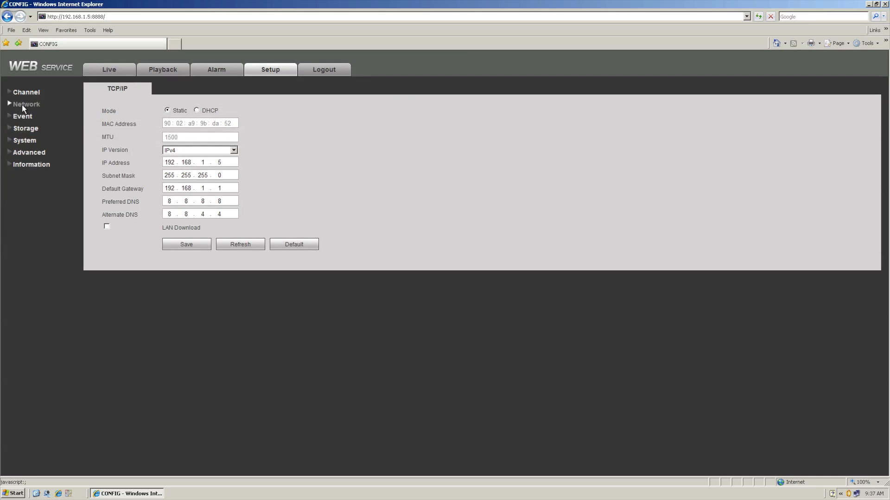
# Step: Review the Network TCP/IP and Connection settings pages
pyautogui.click(21, 104)
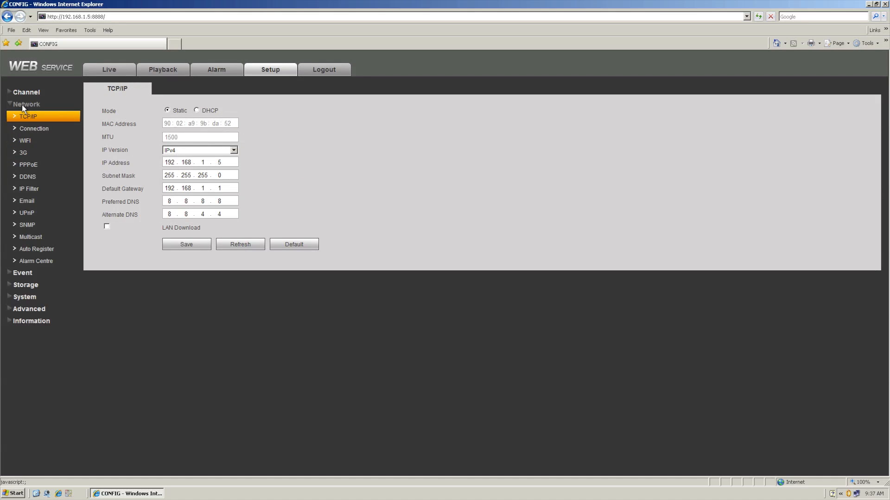
pyautogui.click(19, 129)
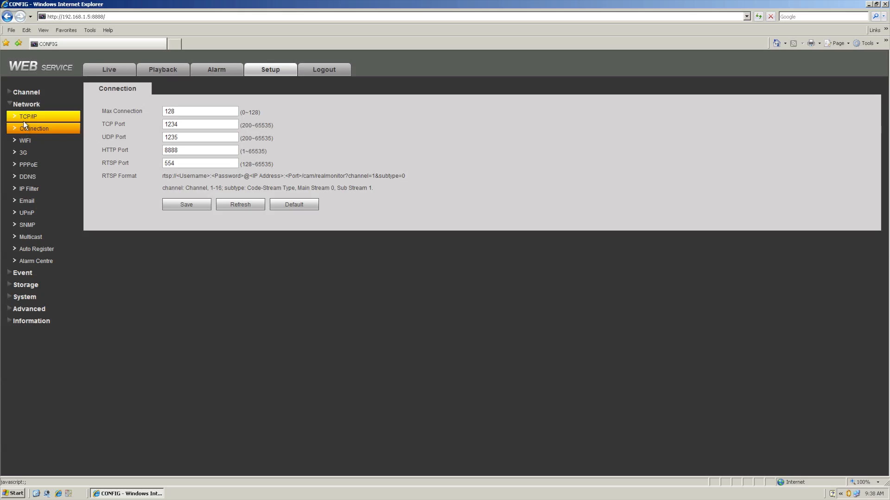
pyautogui.click(21, 119)
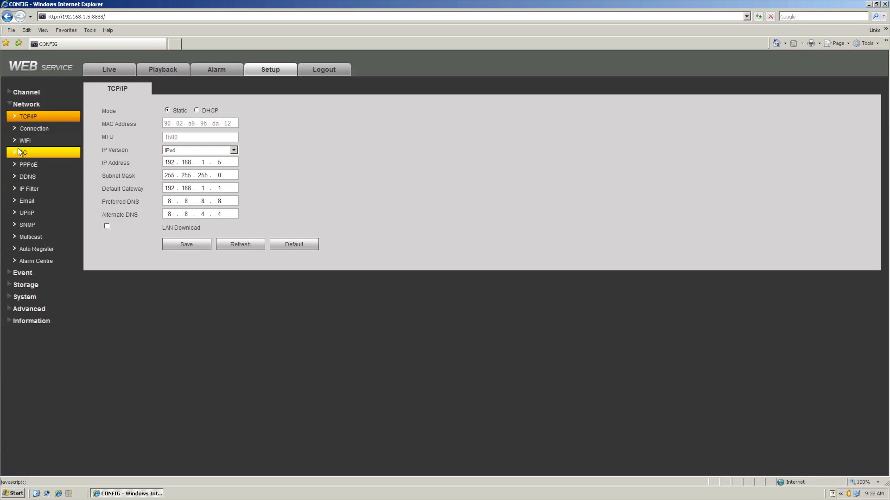
pyautogui.click(34, 131)
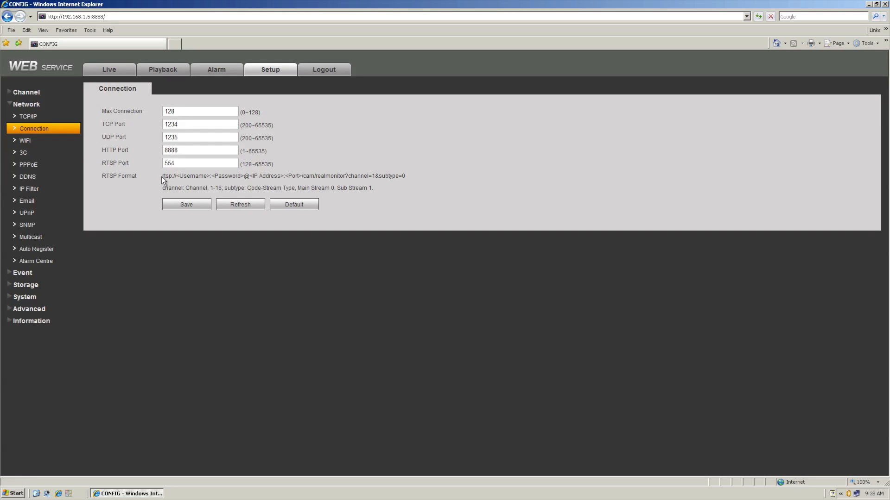
# Step: Select the RTSP Format URL text on the Connection page
pyautogui.moveTo(162, 176); pyautogui.dragTo(194, 176)
pyautogui.moveTo(364, 180); pyautogui.dragTo(405, 178)
pyautogui.click(407, 178)
pyautogui.tripleClick(406, 176)
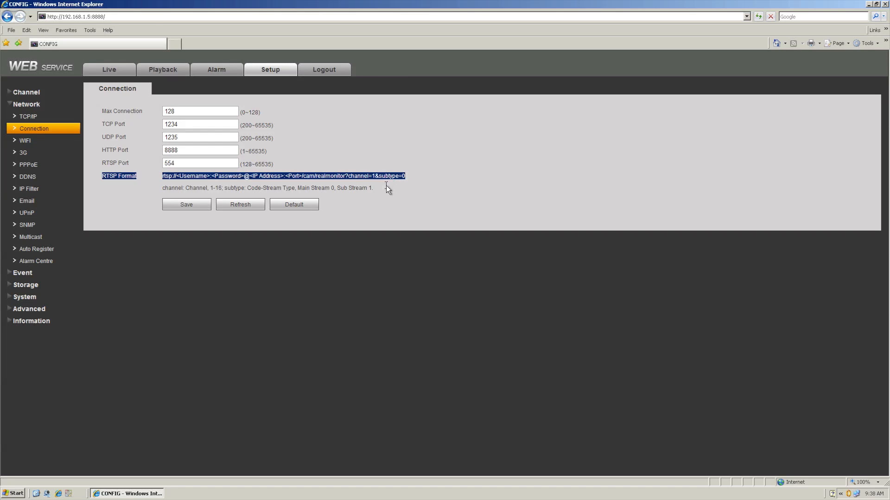
pyautogui.click(171, 182)
pyautogui.moveTo(163, 178); pyautogui.dragTo(404, 176)
# Step: Open the Email and UPnP network settings, then the Event Video Detect page
pyautogui.click(32, 201)
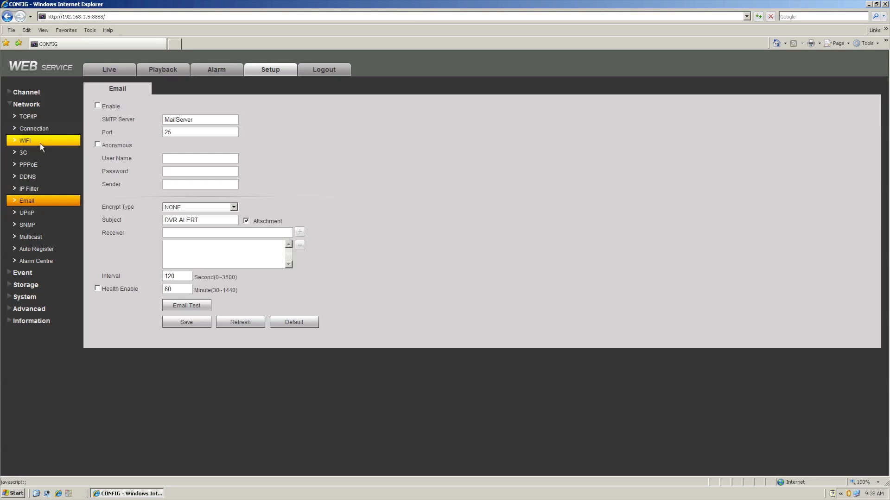
pyautogui.click(29, 213)
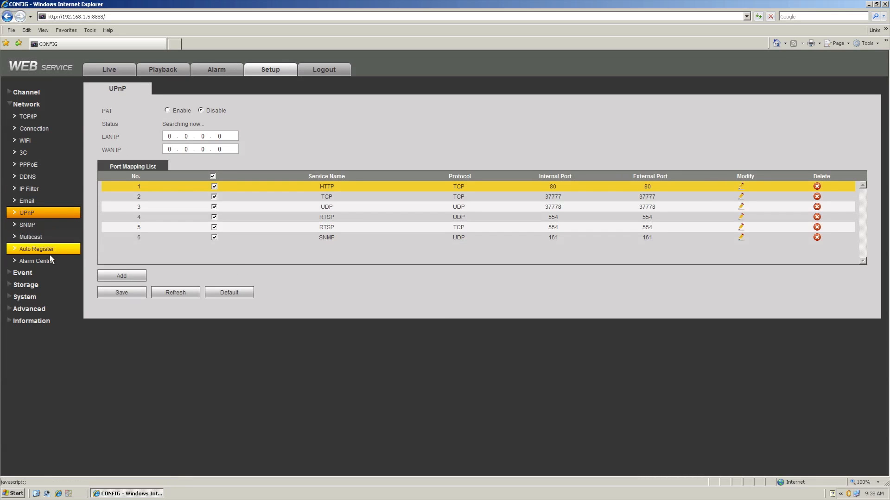
pyautogui.click(24, 274)
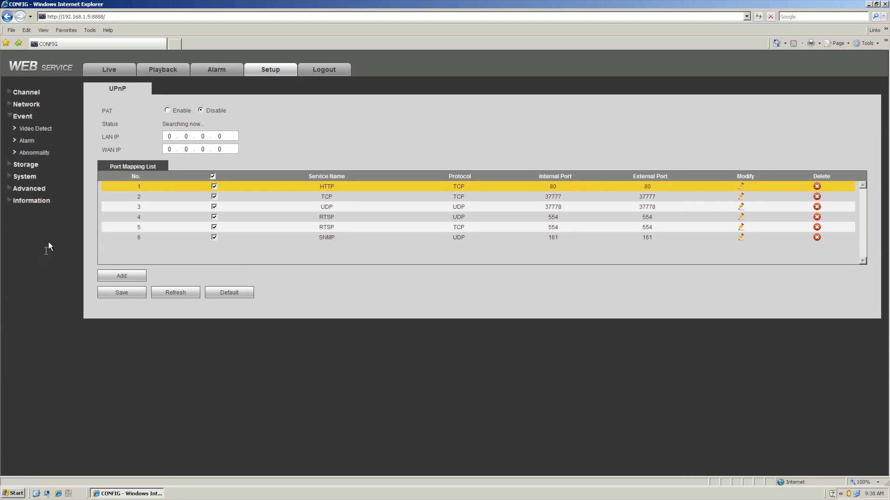
pyautogui.click(29, 126)
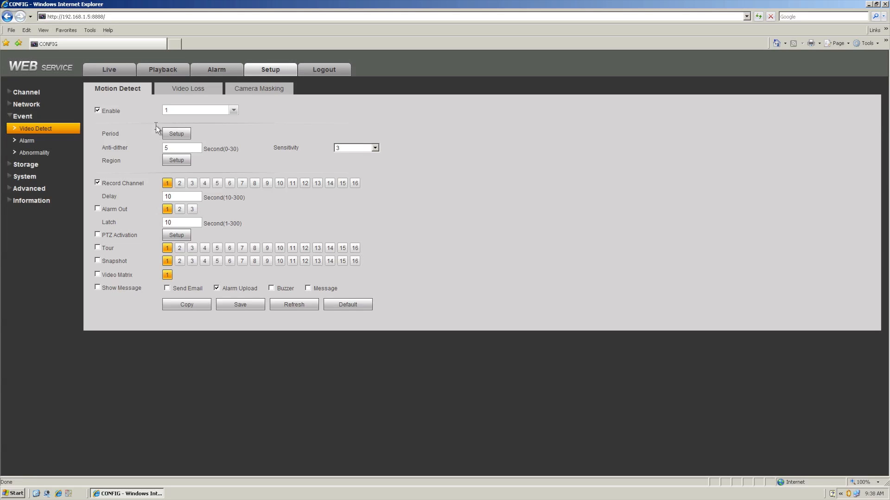
# Step: Browse the Motion Detect channel selector, choosing All and then channel 1 again
pyautogui.click(235, 109)
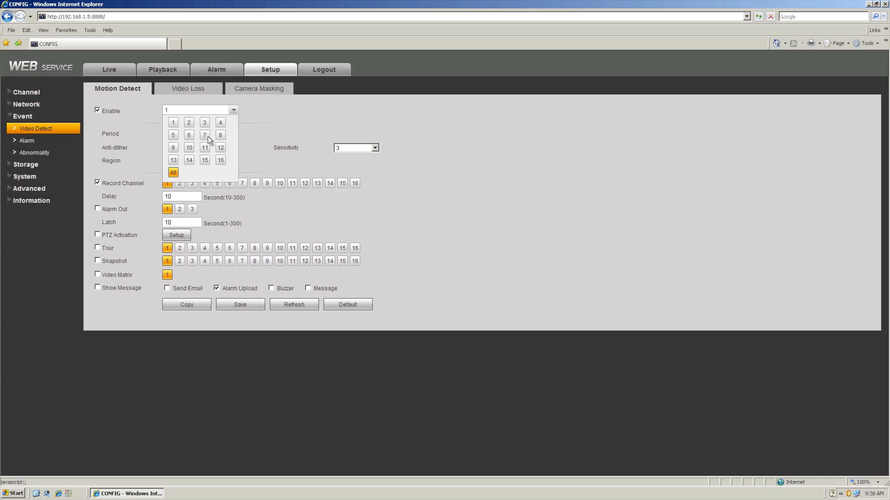
pyautogui.click(173, 172)
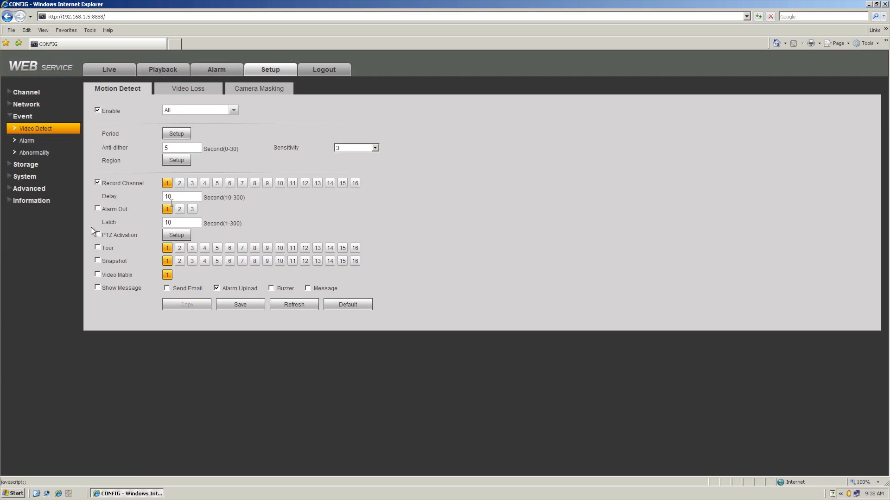
pyautogui.click(224, 109)
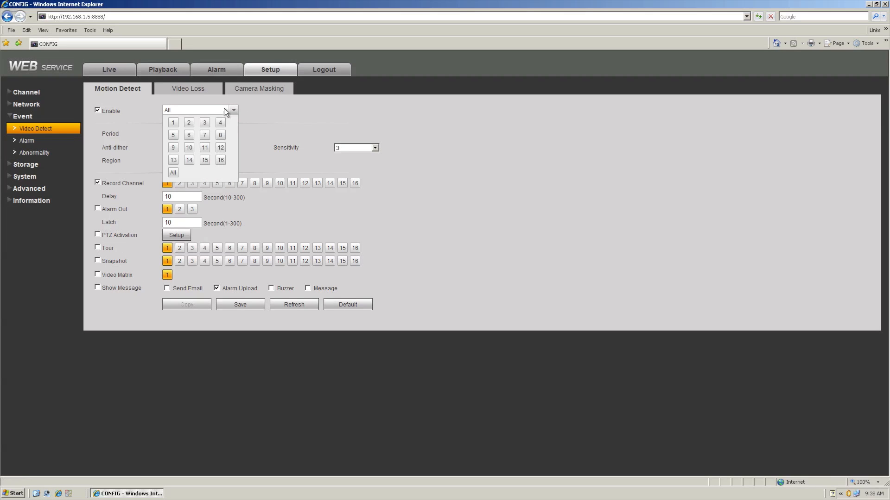
pyautogui.click(174, 119)
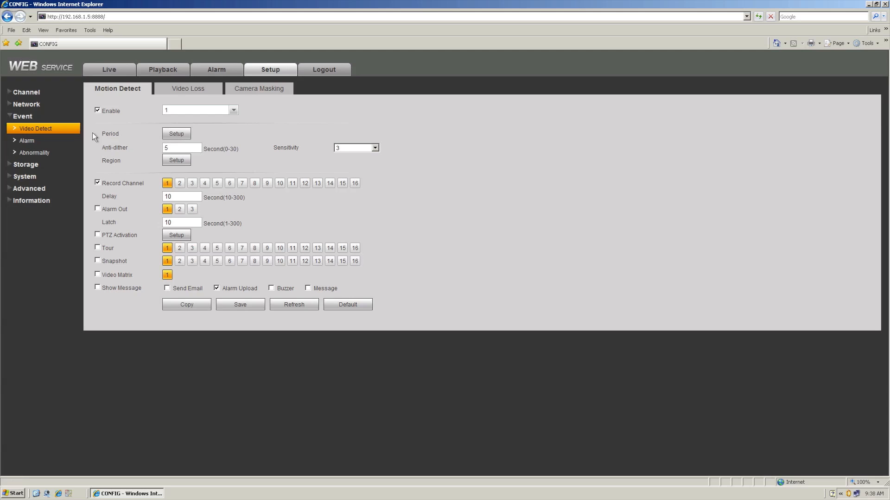
# Step: Open the Alarm event page and browse its Local Alarm channel selector
pyautogui.click(25, 141)
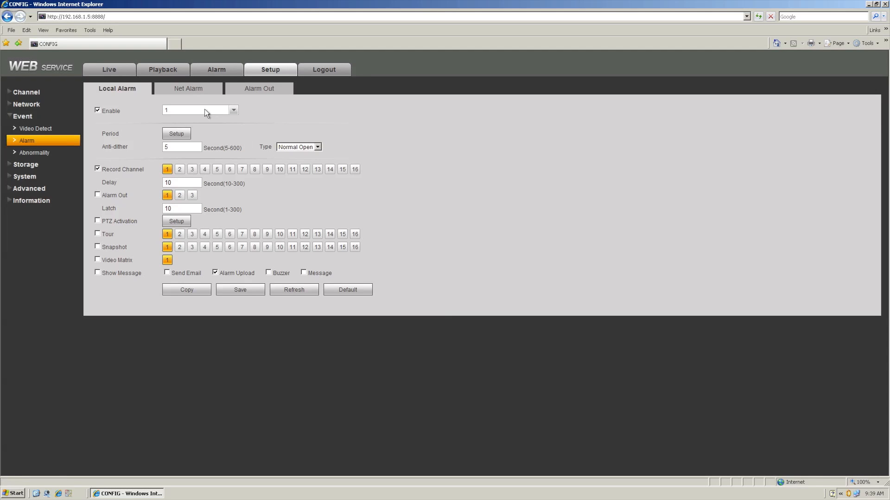
pyautogui.click(234, 110)
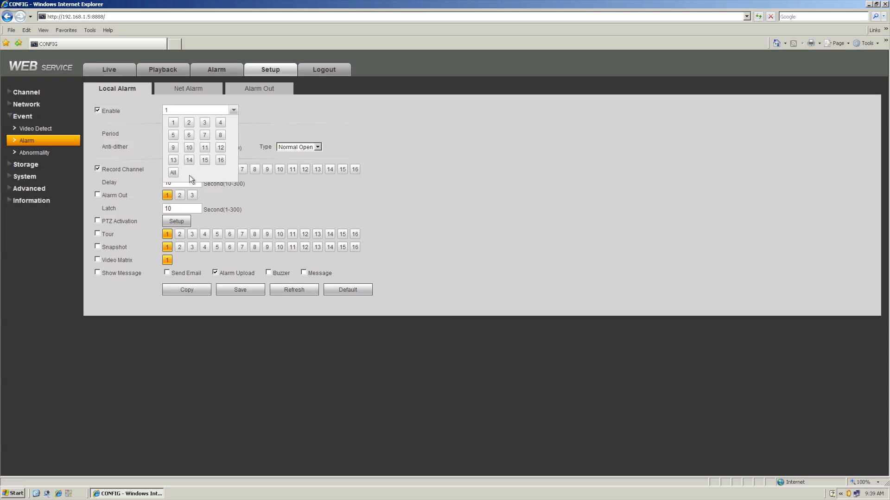
pyautogui.click(331, 213)
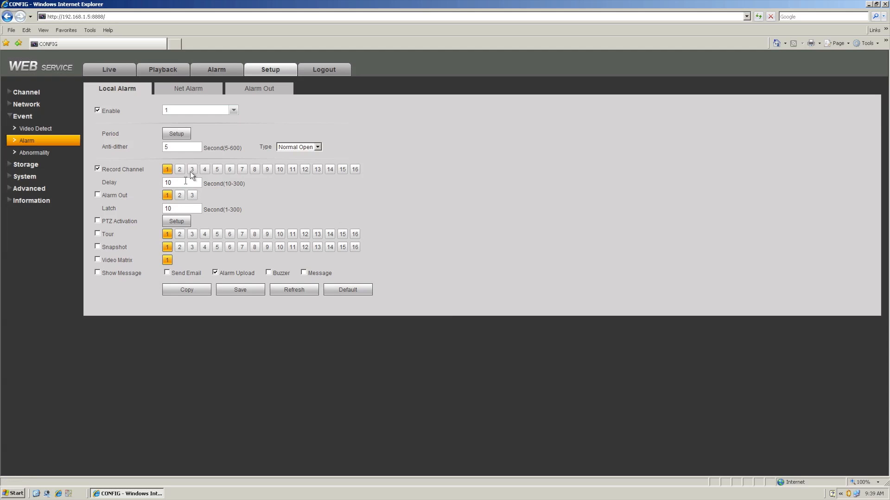
# Step: Open the Storage Schedule page and inspect Sunday's time-period setup dialog without saving it
pyautogui.click(25, 165)
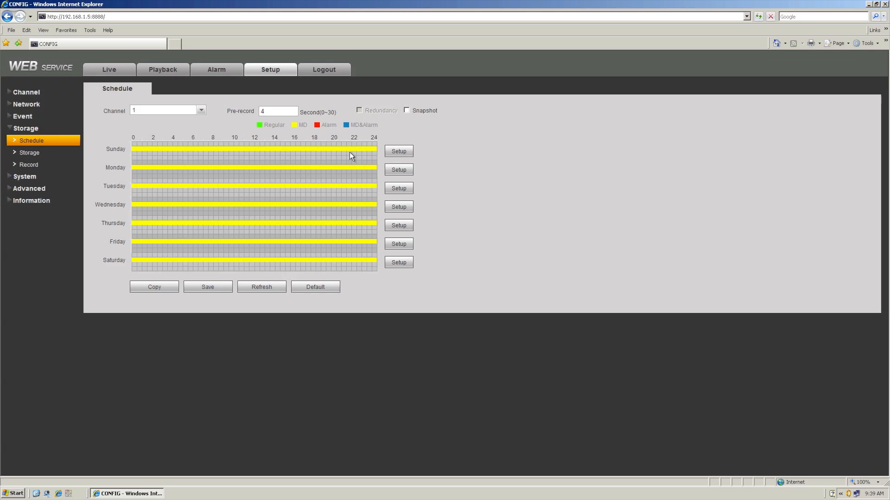
pyautogui.click(388, 153)
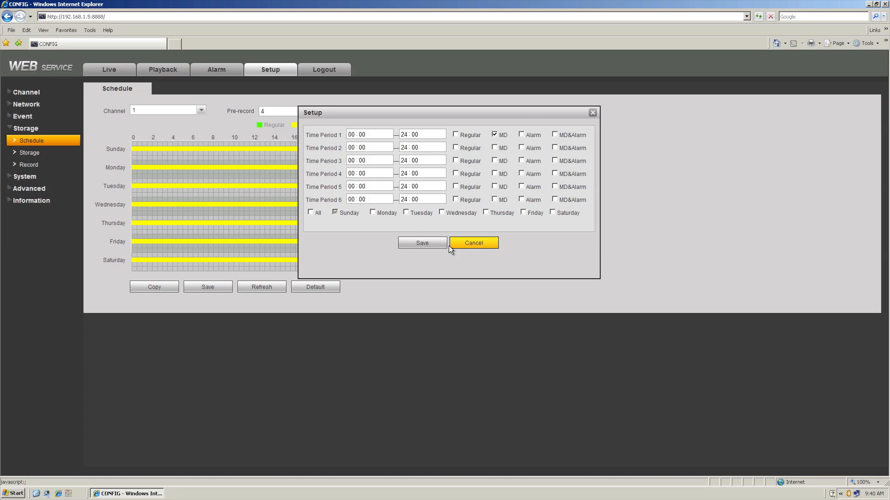
pyautogui.click(491, 246)
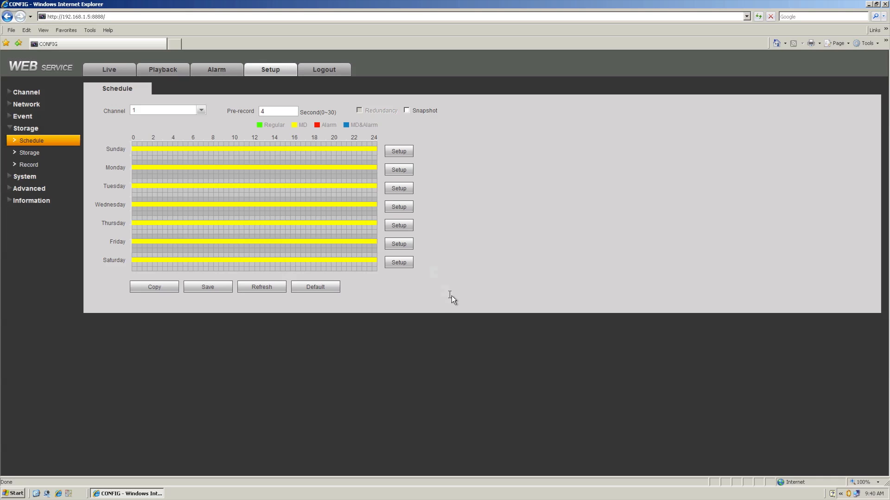
# Step: Review the Local Storage, HDD Setting, HDD Channel and FTP storage tabs
pyautogui.click(31, 154)
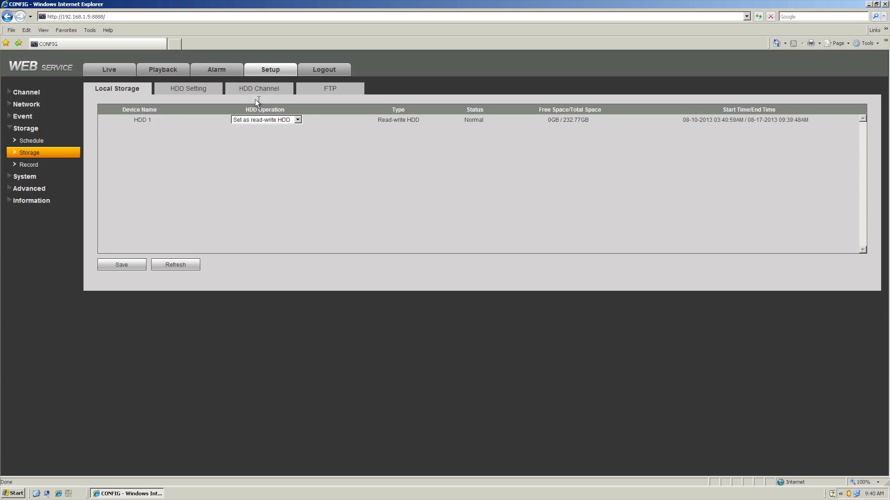
pyautogui.click(179, 88)
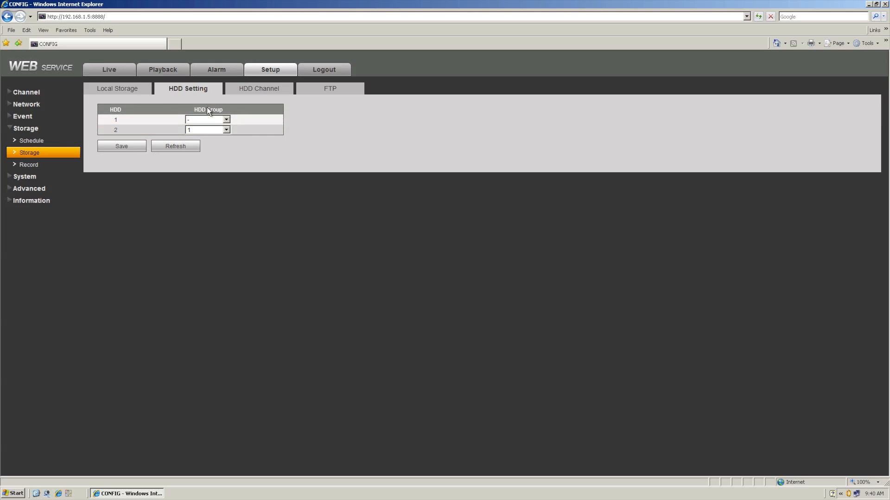
pyautogui.click(225, 120)
pyautogui.click(254, 91)
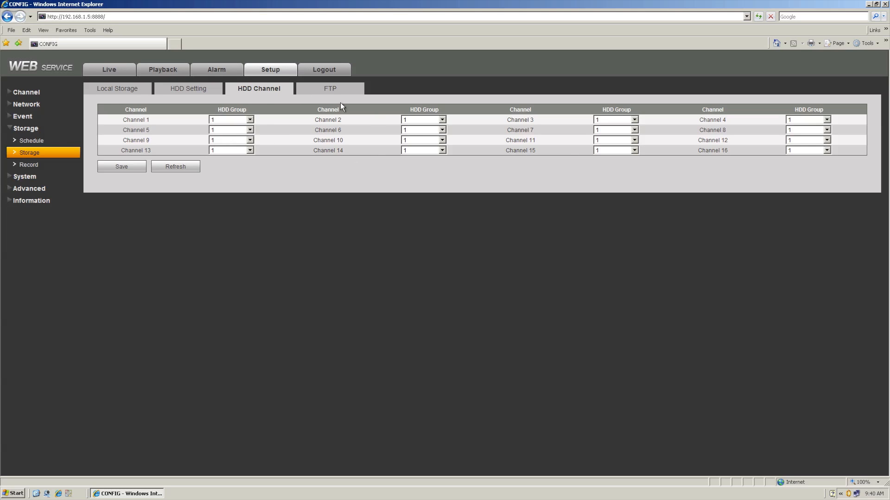
pyautogui.click(319, 91)
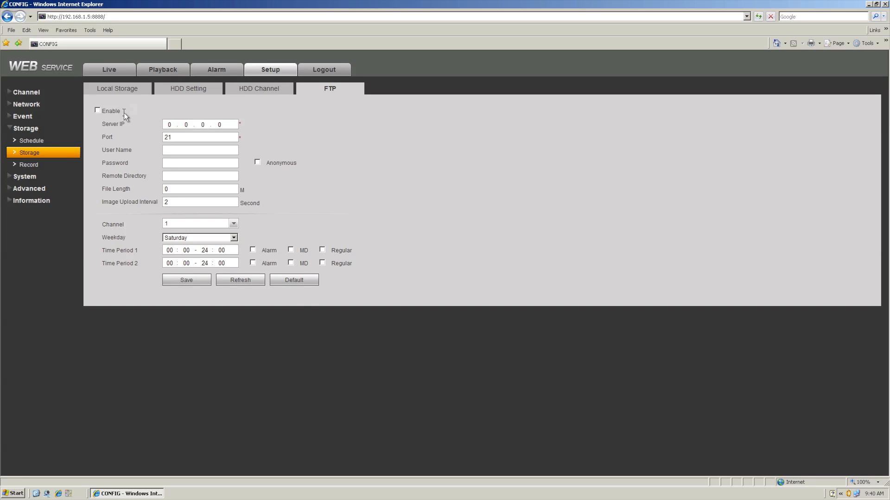
# Step: Open the Record mode page and highlight its Record Mode and Extra Stream options
pyautogui.click(27, 165)
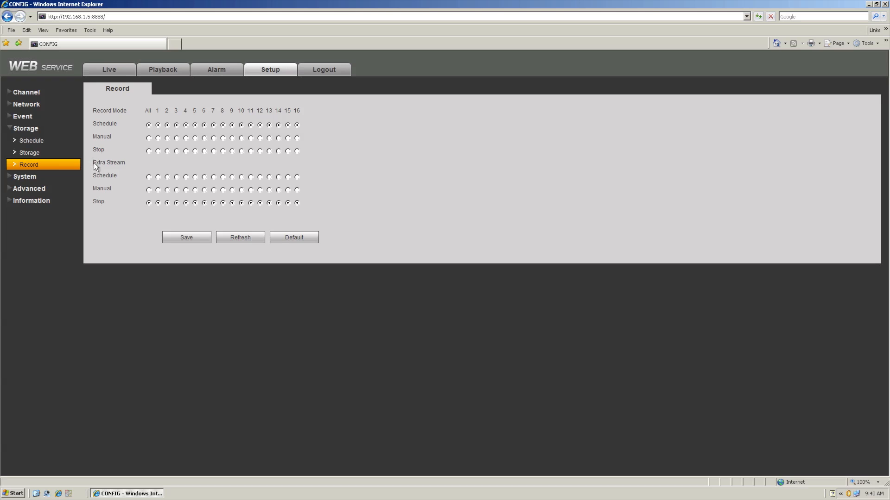
pyautogui.moveTo(94, 163); pyautogui.dragTo(169, 167)
pyautogui.click(126, 164)
pyautogui.moveTo(94, 166); pyautogui.dragTo(129, 176)
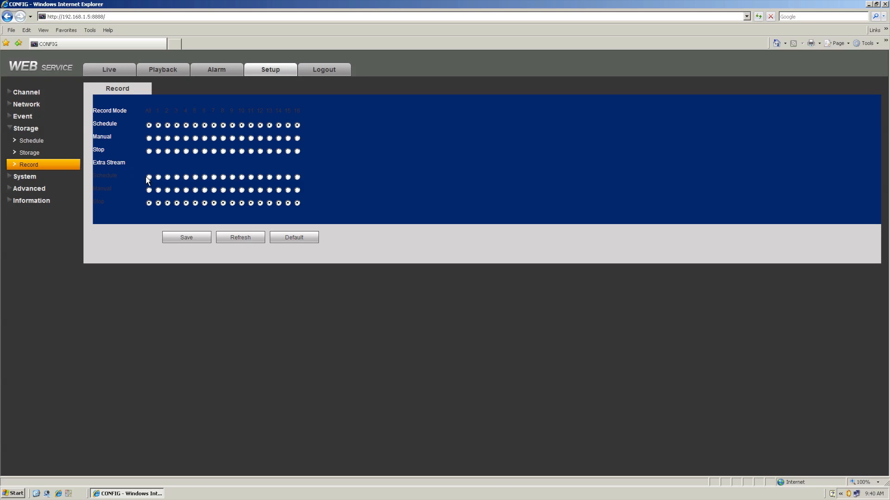
pyautogui.click(123, 215)
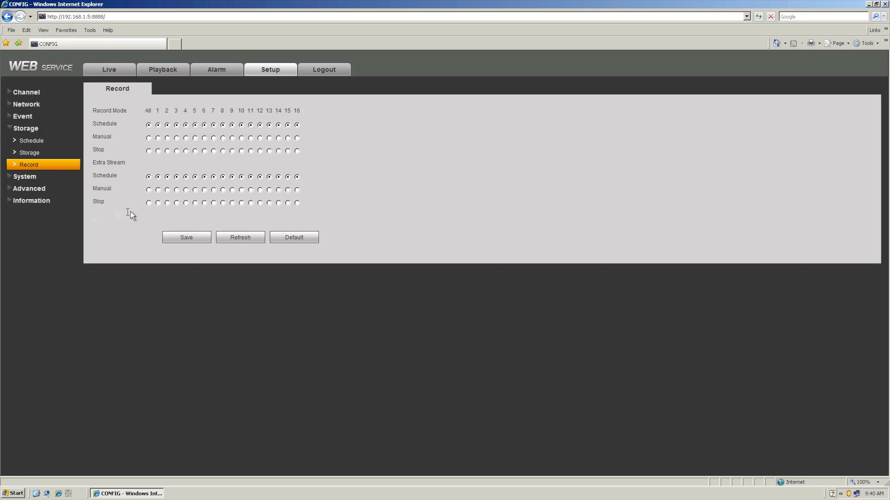
# Step: Review the System General, Holiday Setup and Date&Time tabs
pyautogui.click(24, 177)
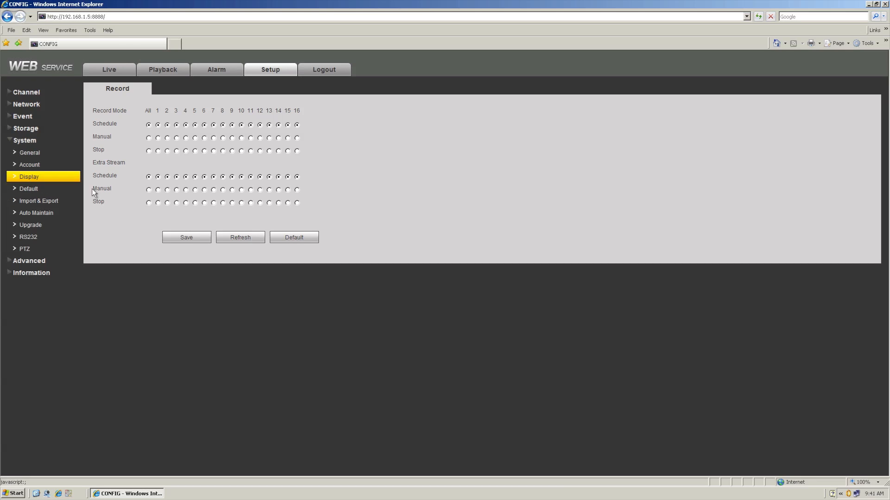
pyautogui.click(35, 152)
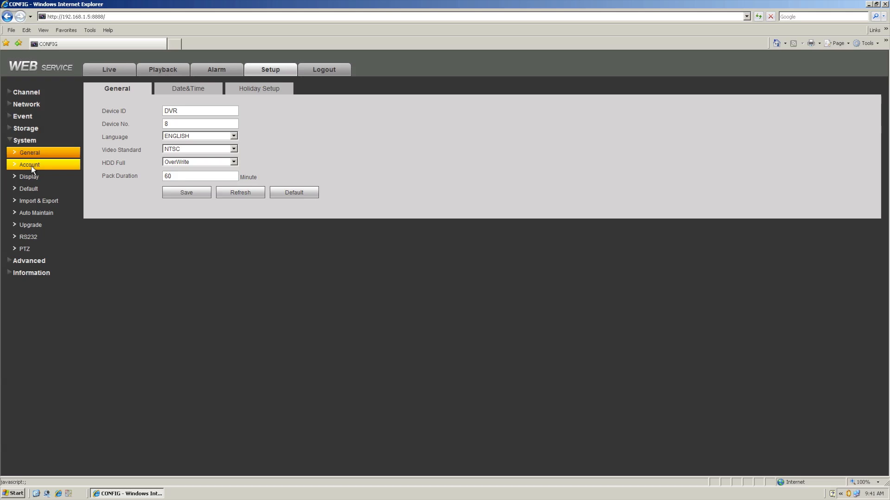
pyautogui.click(245, 88)
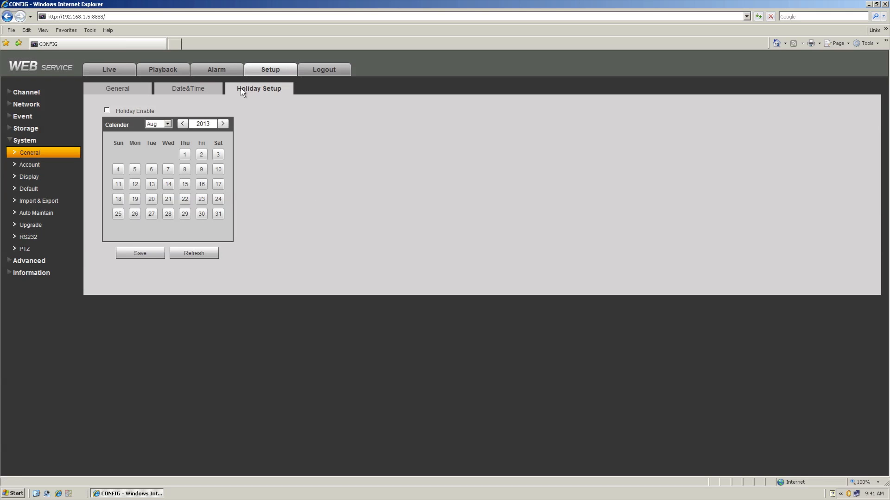
pyautogui.click(184, 88)
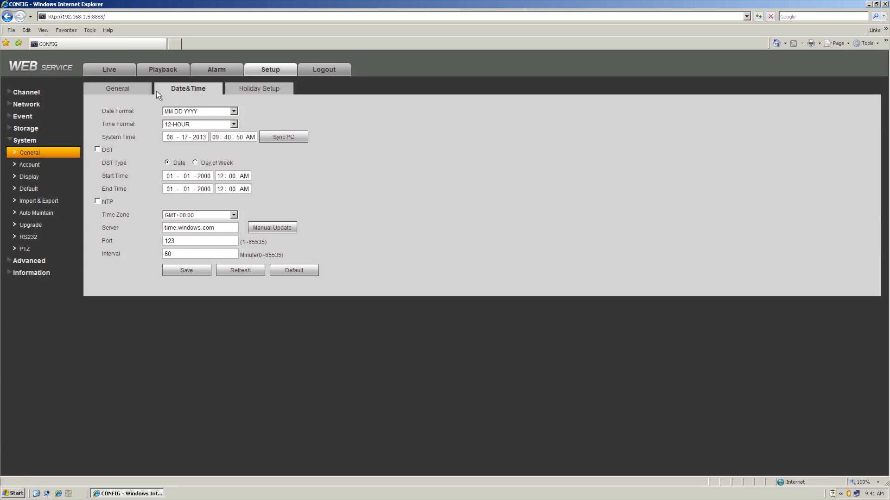
# Step: Open the Account page and select the 666666, admin and default user entries
pyautogui.click(29, 164)
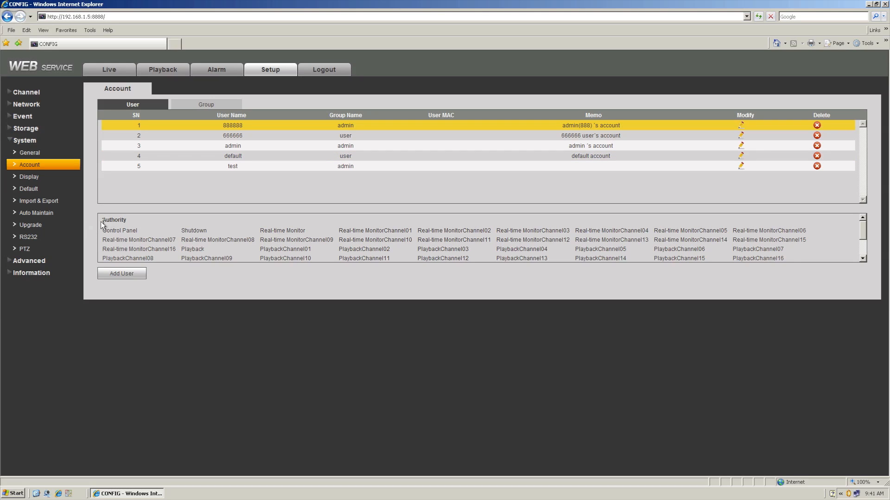
pyautogui.click(232, 136)
pyautogui.click(230, 147)
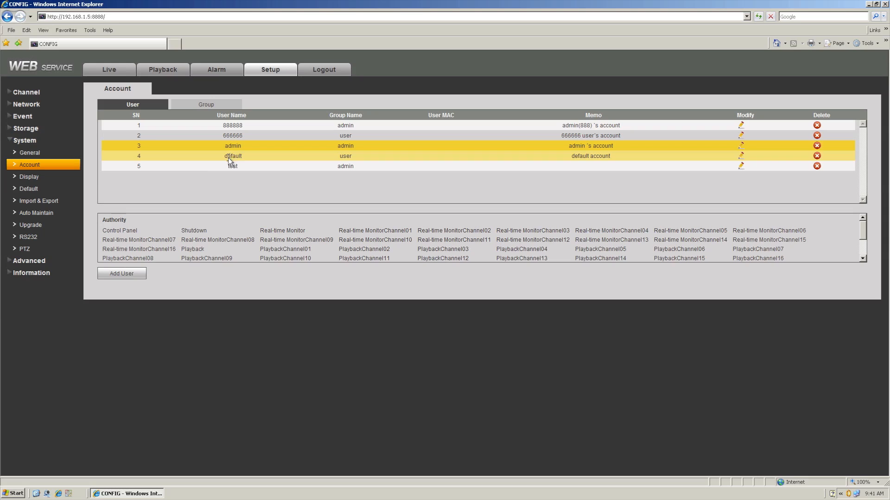
pyautogui.click(228, 157)
# Step: Set the GUI display resolution to 1024*768
pyautogui.click(31, 177)
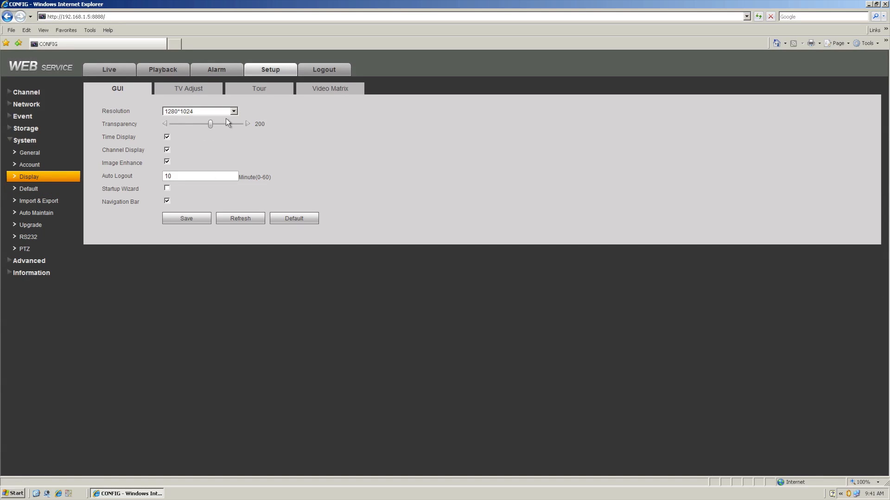
pyautogui.click(234, 111)
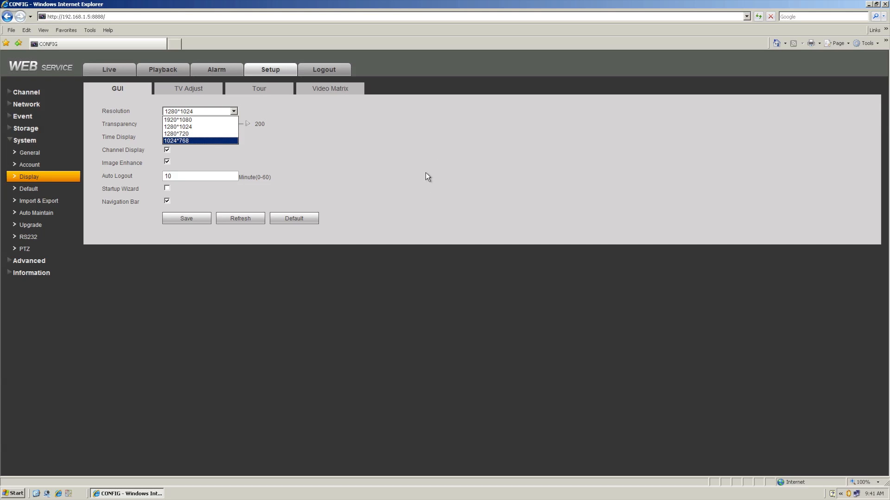
pyautogui.click(443, 192)
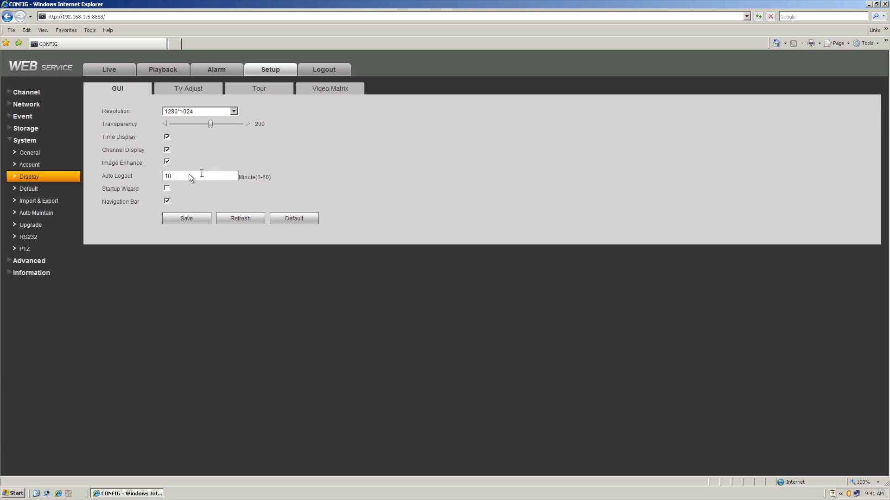
pyautogui.click(167, 112)
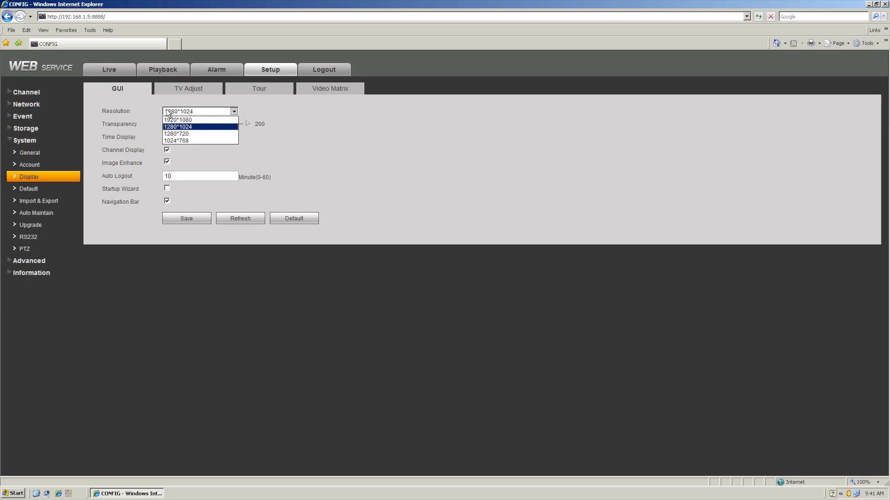
pyautogui.click(179, 140)
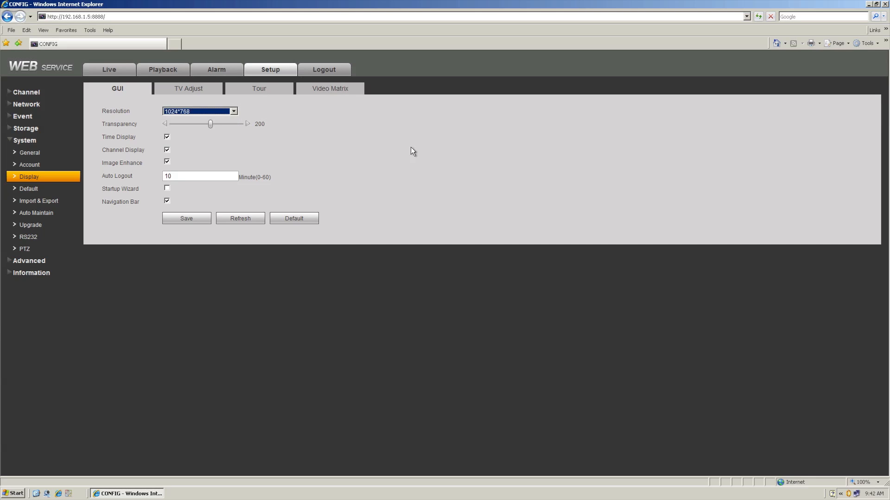
pyautogui.click(164, 214)
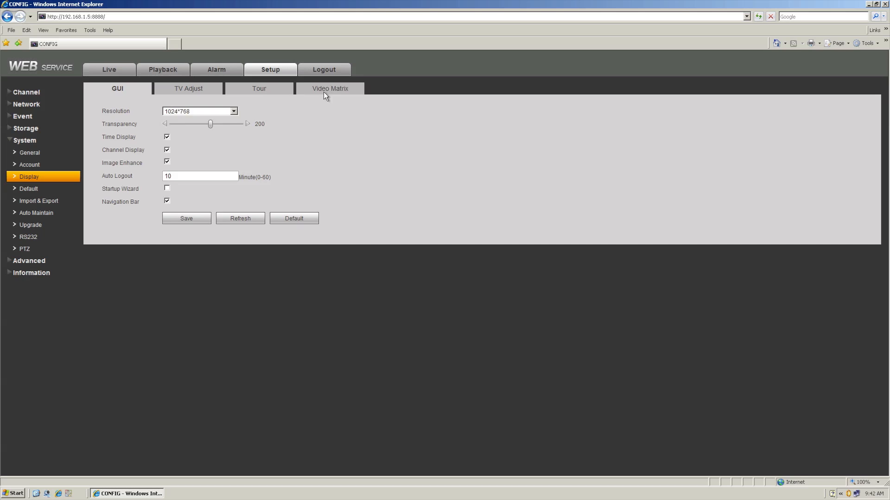
# Step: Review the Video Matrix channel list and window split, then the Tour settings tab
pyautogui.click(324, 90)
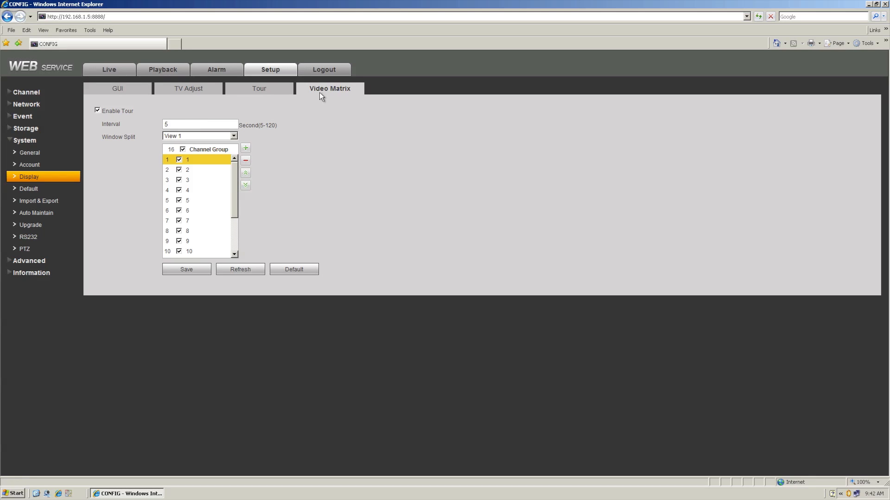
pyautogui.click(234, 136)
pyautogui.click(334, 146)
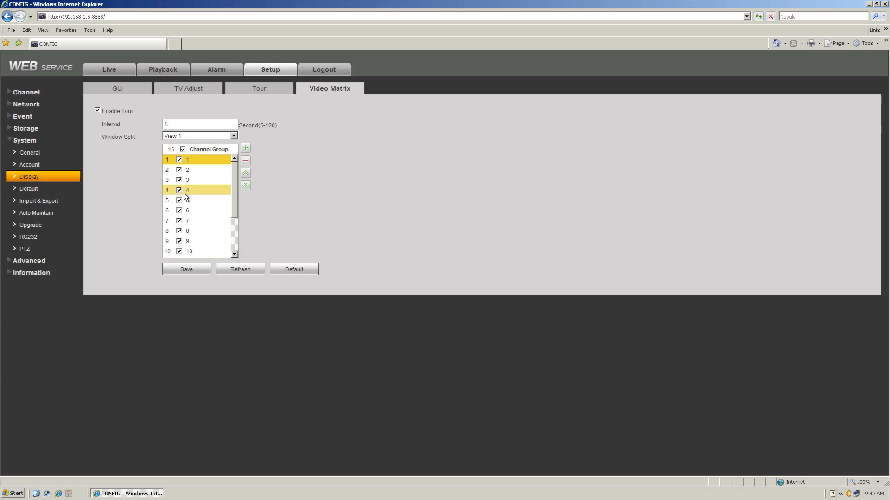
pyautogui.moveTo(234, 167)
pyautogui.mouseDown()
pyautogui.moveTo(232, 205)
pyautogui.moveTo(233, 165)
pyautogui.mouseUp()
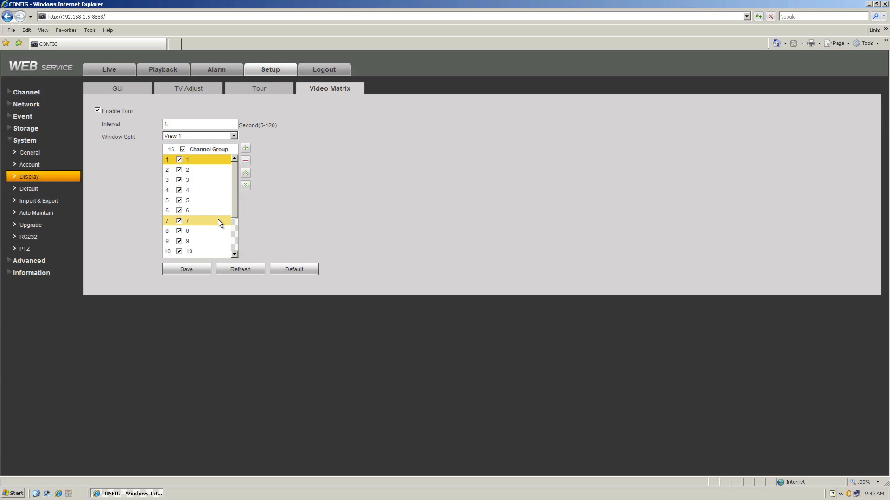
pyautogui.click(266, 94)
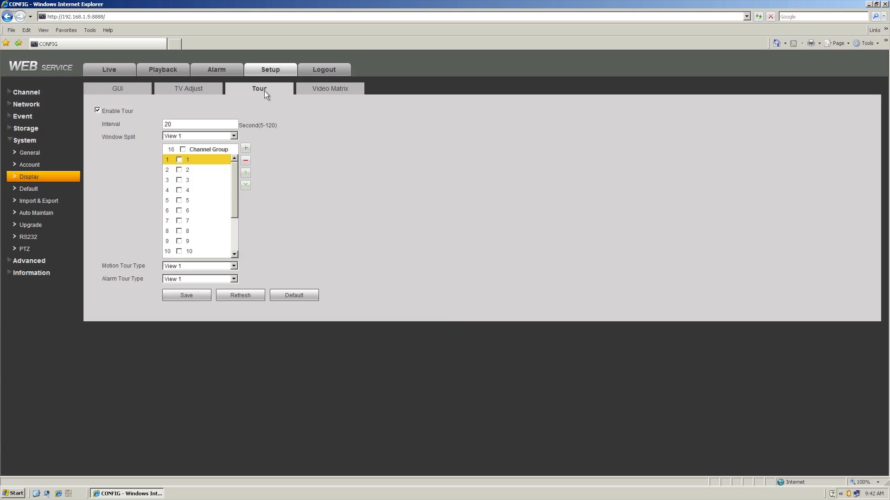
# Step: Open the Default, Import & Export and Auto Maintain system pages
pyautogui.click(35, 188)
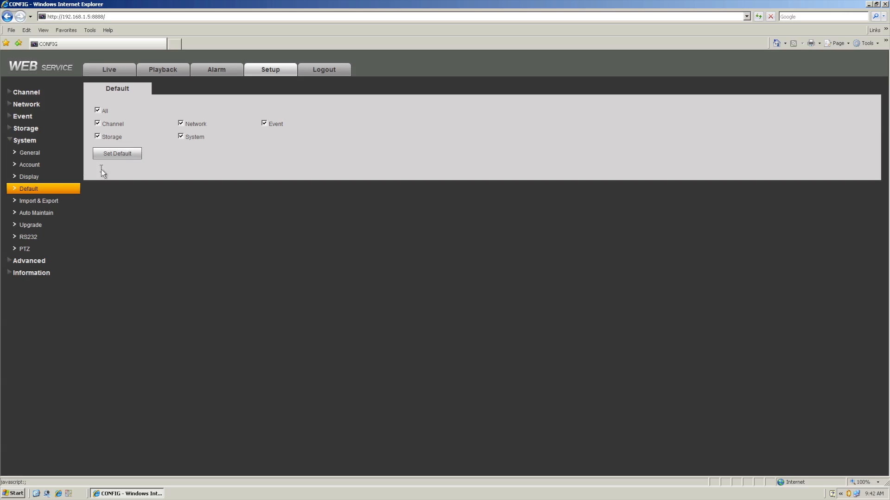
pyautogui.click(47, 202)
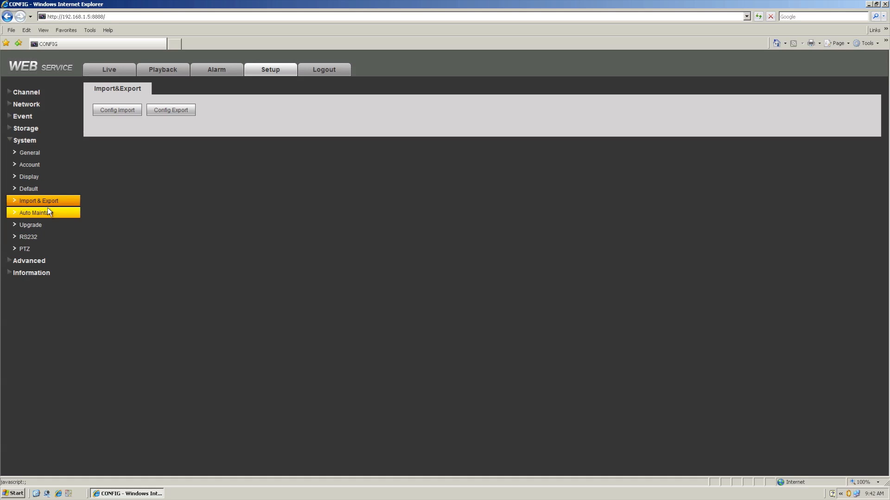
pyautogui.click(39, 213)
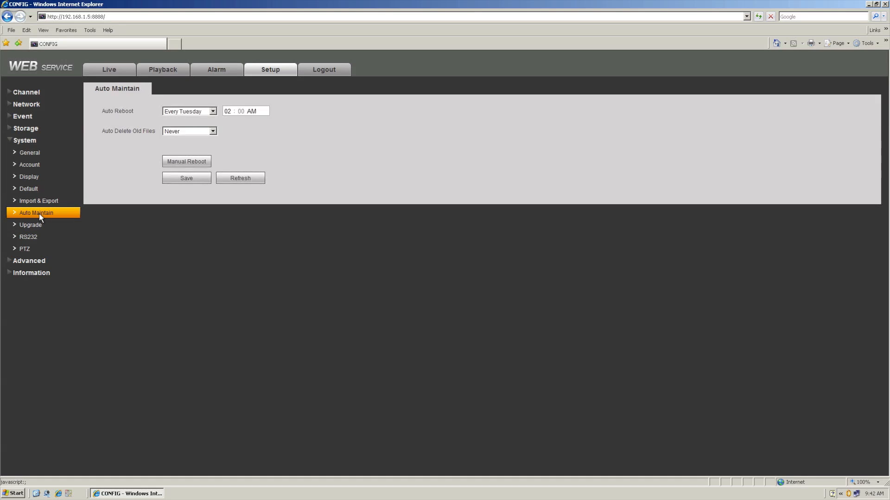
# Step: Open the Upgrade, RS232 and PTZ system setup pages
pyautogui.click(34, 225)
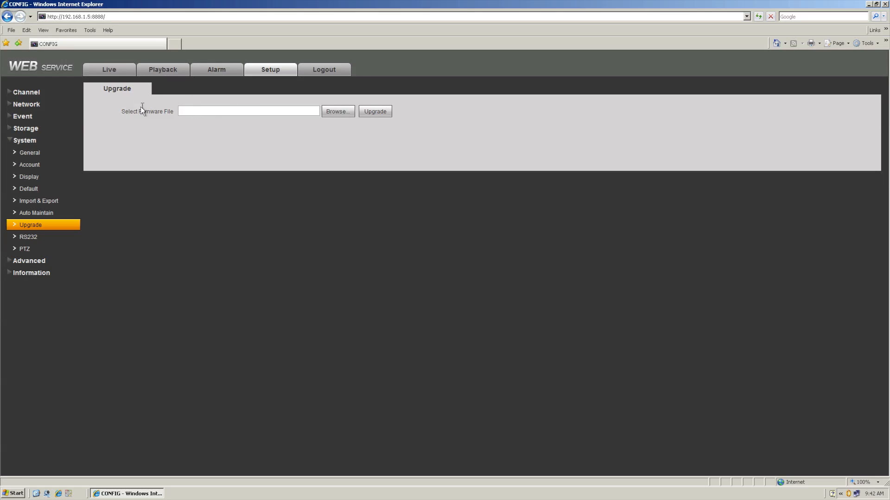
pyautogui.click(34, 237)
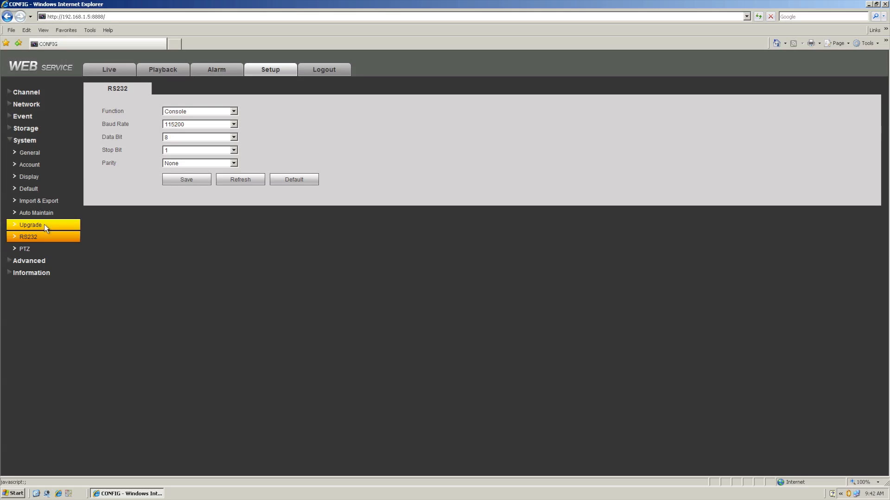
pyautogui.click(23, 249)
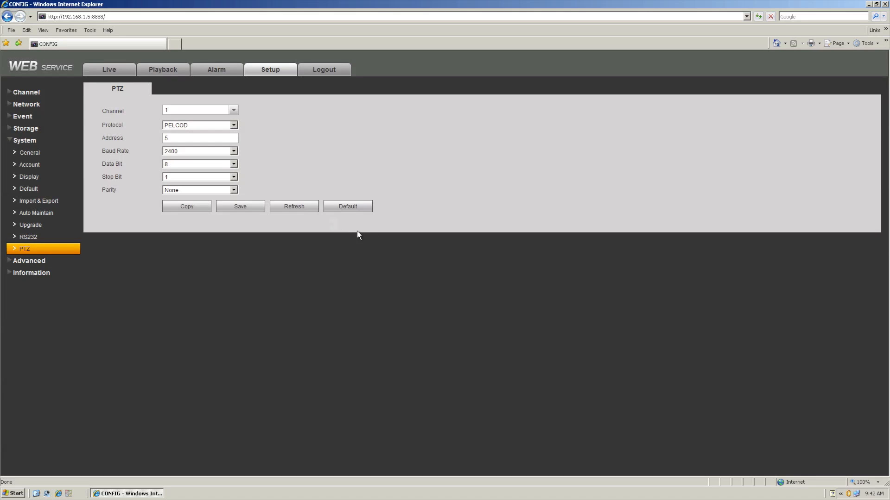
# Step: Switch the PTZ settings to channel 2, then to channel 3
pyautogui.click(233, 110)
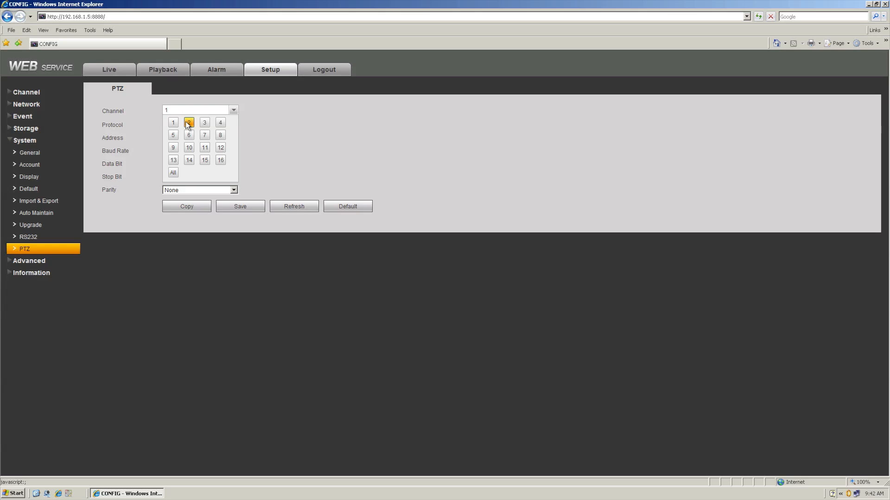
pyautogui.click(188, 124)
pyautogui.click(234, 111)
pyautogui.click(204, 123)
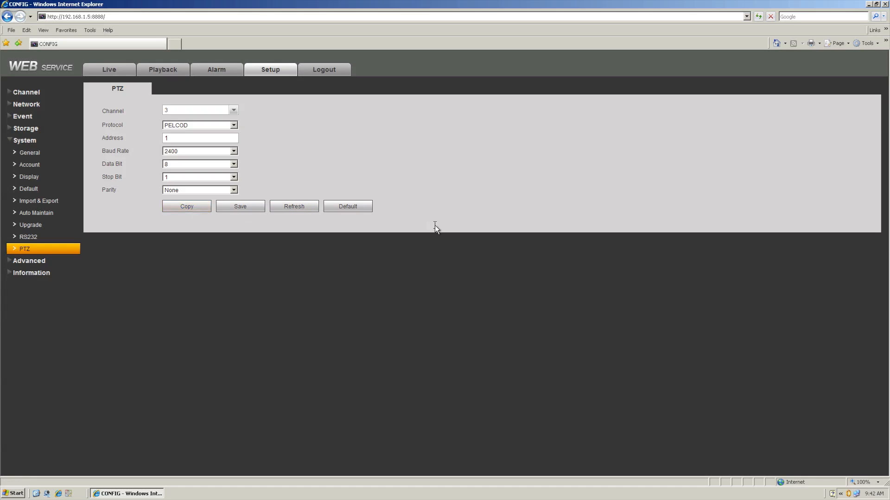
# Step: Open the Advanced Text Overlay page and set the Sniffer Mode to NET
pyautogui.click(25, 260)
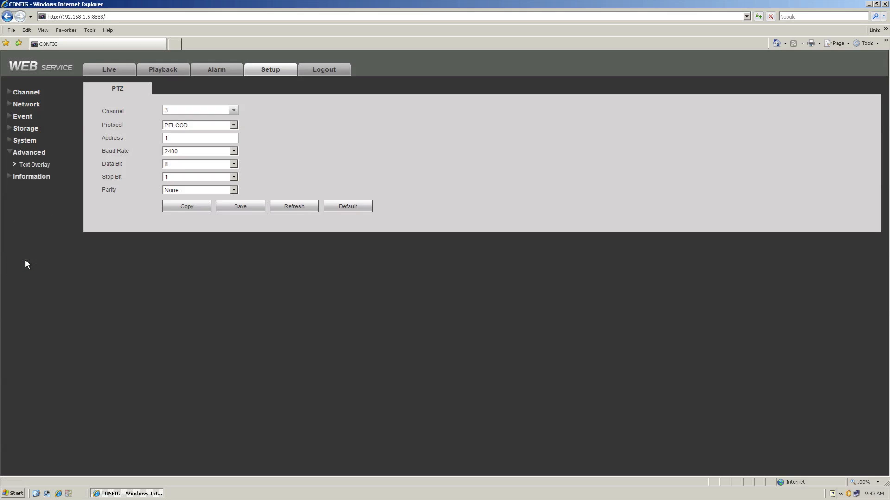
pyautogui.click(34, 165)
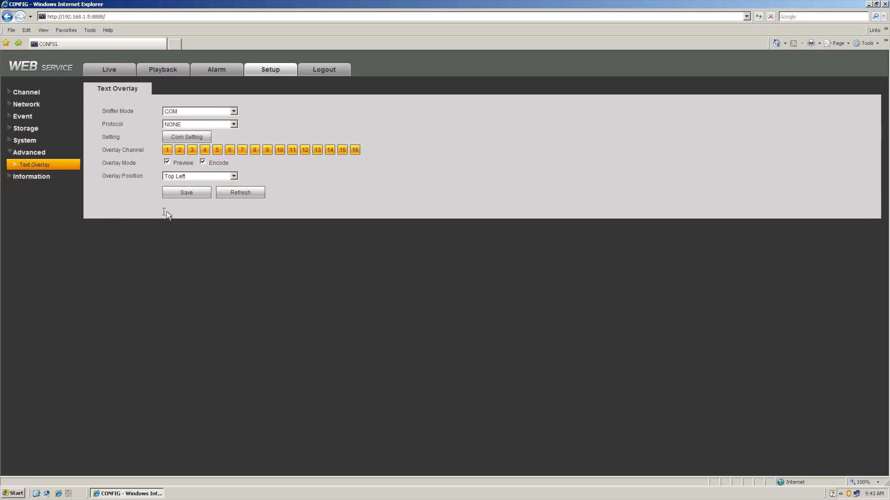
pyautogui.click(183, 109)
pyautogui.click(169, 127)
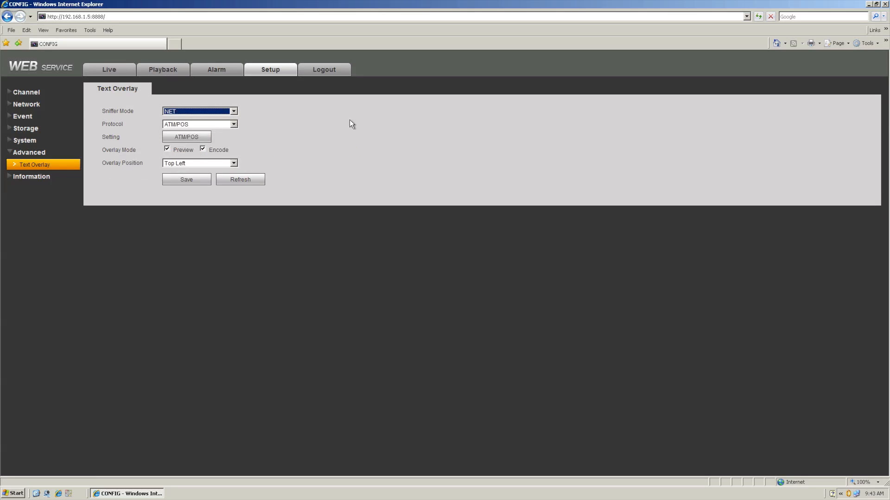
# Step: View the Information Version page, then search the Log for System Operation entries
pyautogui.click(28, 176)
pyautogui.click(26, 178)
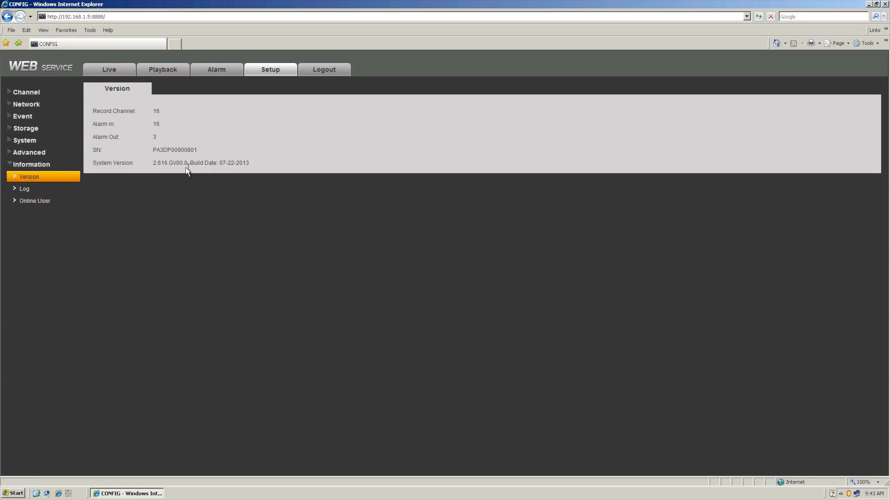
pyautogui.click(22, 189)
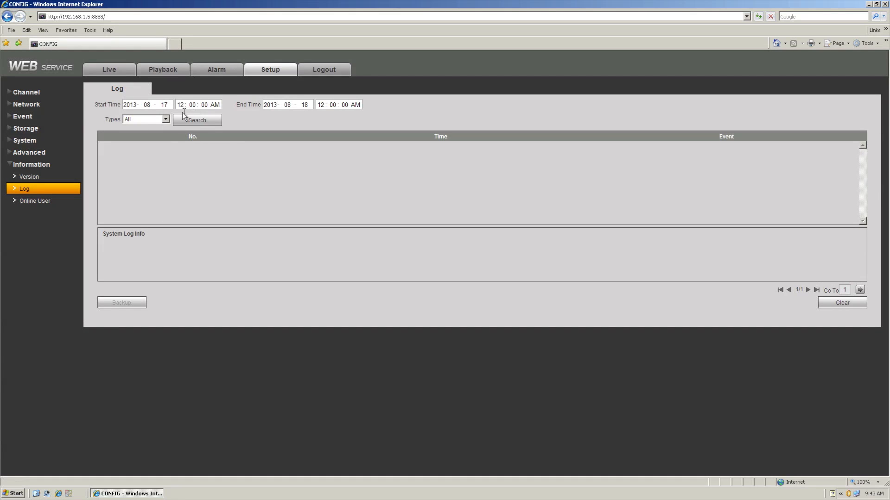
pyautogui.click(166, 120)
pyautogui.click(135, 134)
pyautogui.click(206, 120)
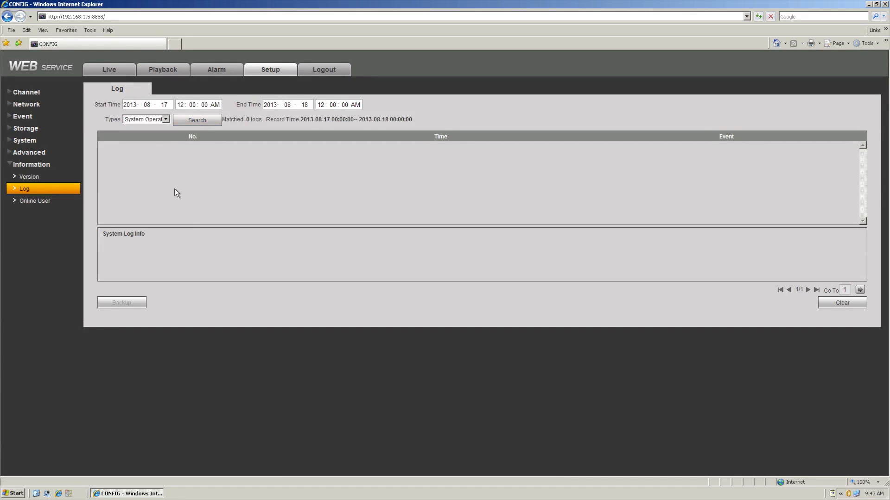
# Step: Refresh the Online User list and log out of the web service
pyautogui.click(23, 202)
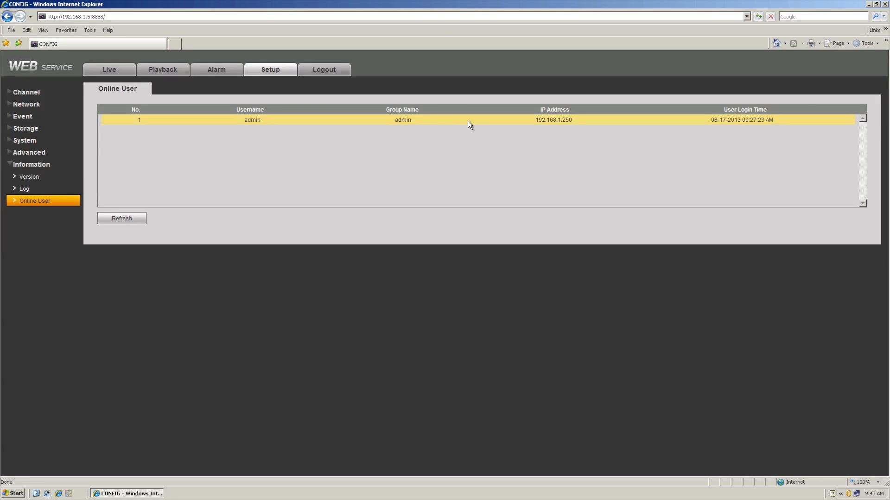
pyautogui.moveTo(572, 120); pyautogui.dragTo(535, 120)
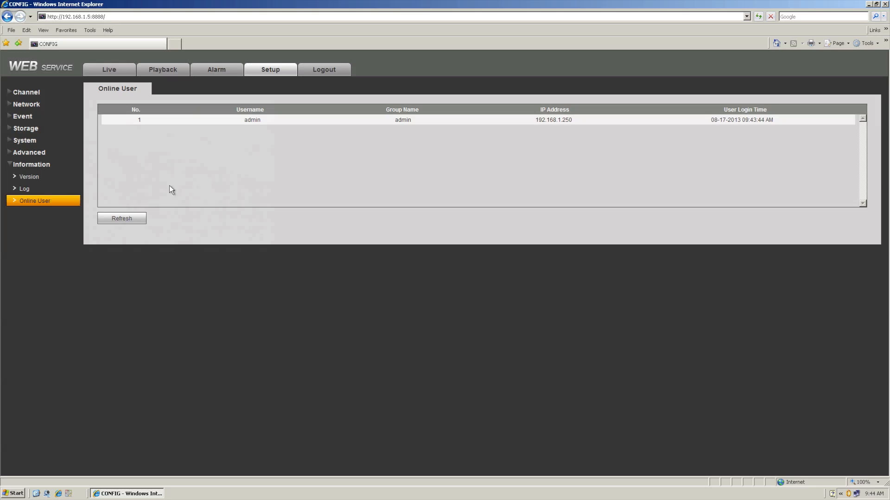
pyautogui.click(115, 218)
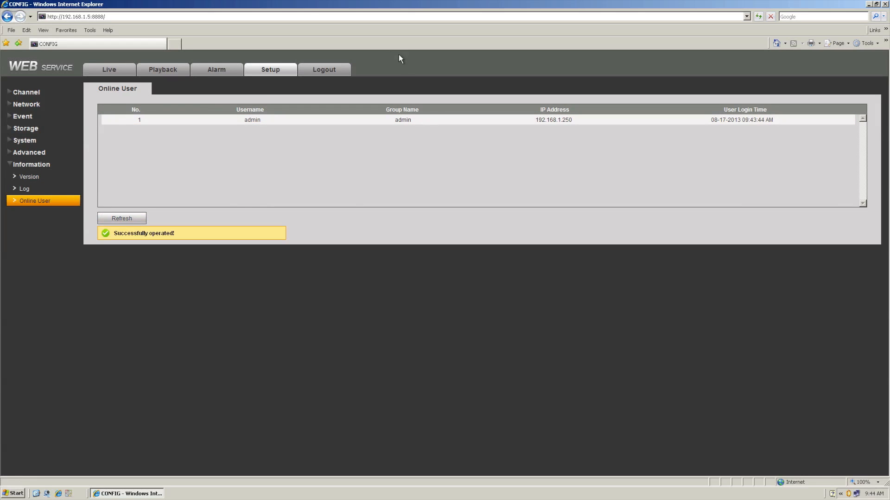
pyautogui.click(332, 68)
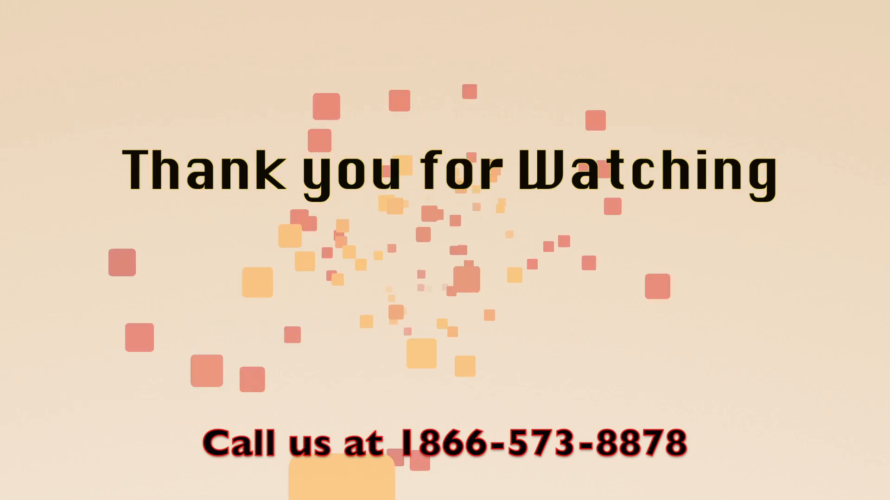